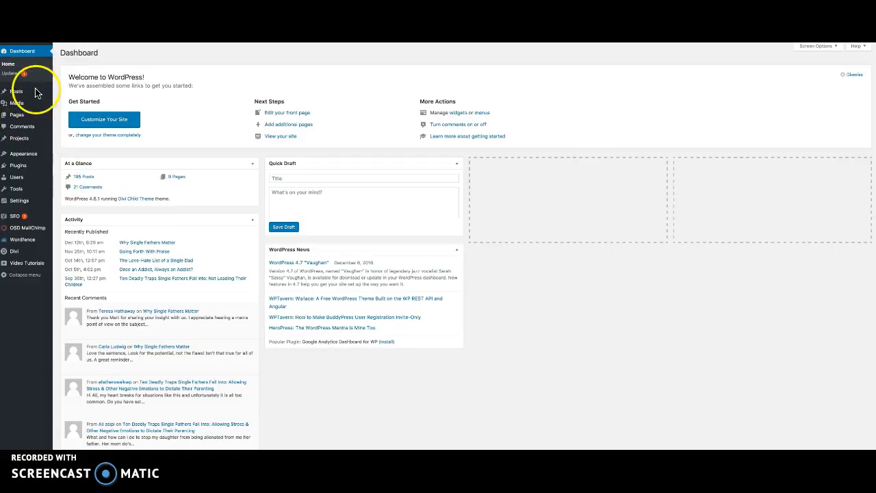
Create a new blog post and title it "Away for the Holidays"
mouse_move(20, 94)
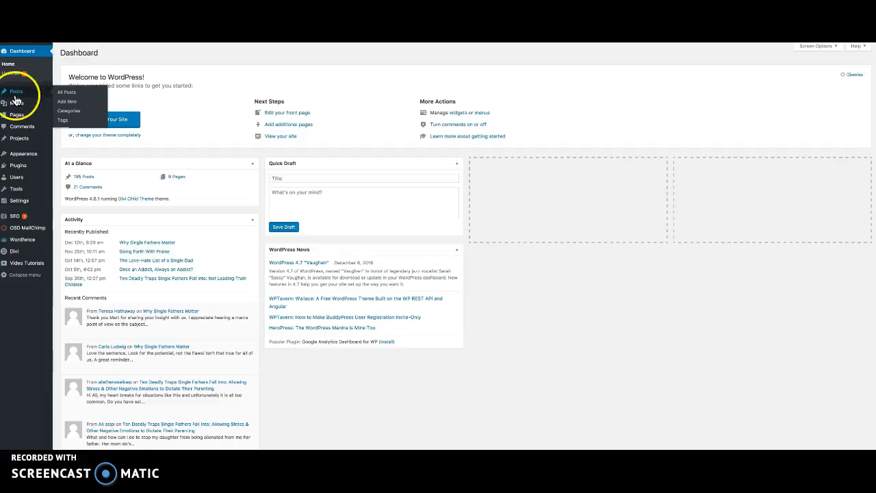
left_click(15, 95)
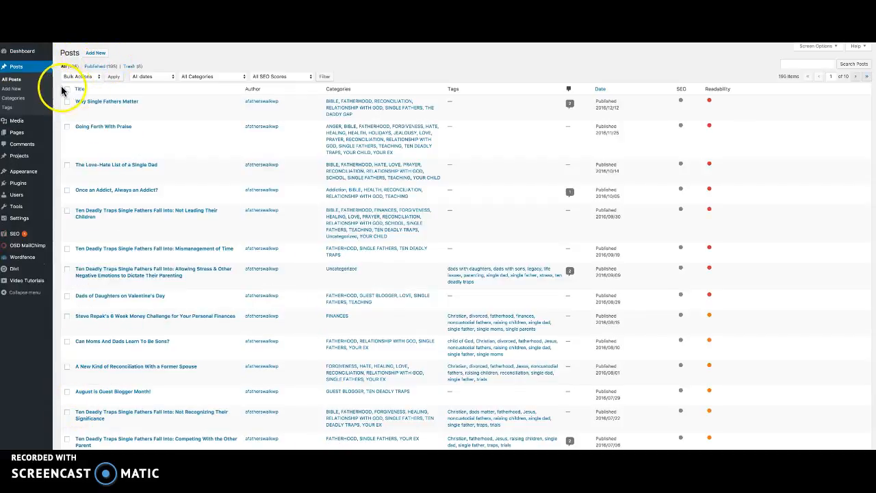
left_click(95, 55)
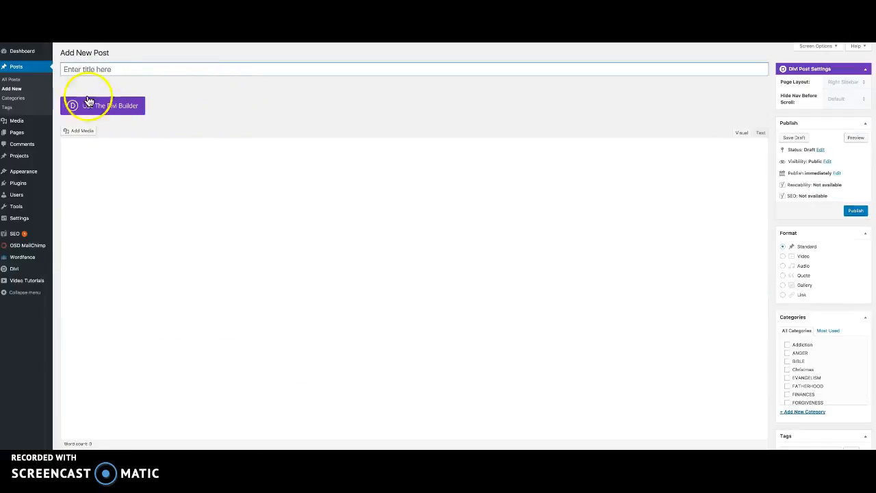
left_click(77, 69)
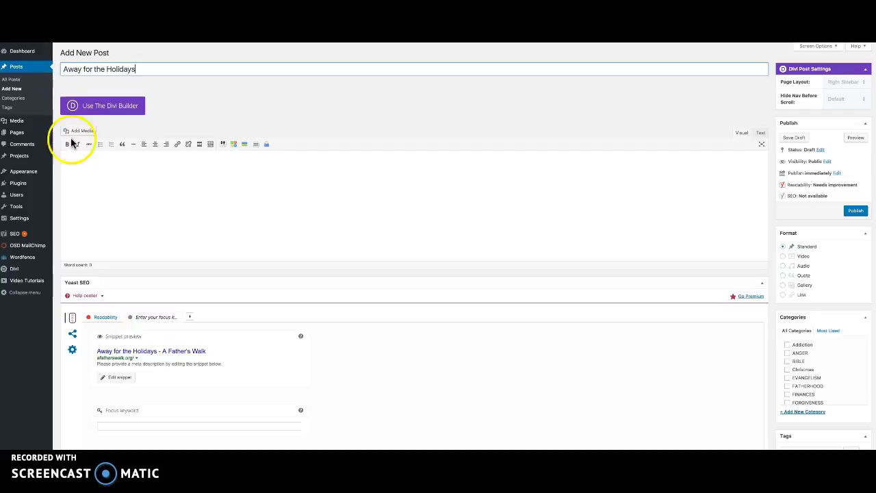
Paste the copied article text into the post body and publish the post
left_click(101, 164)
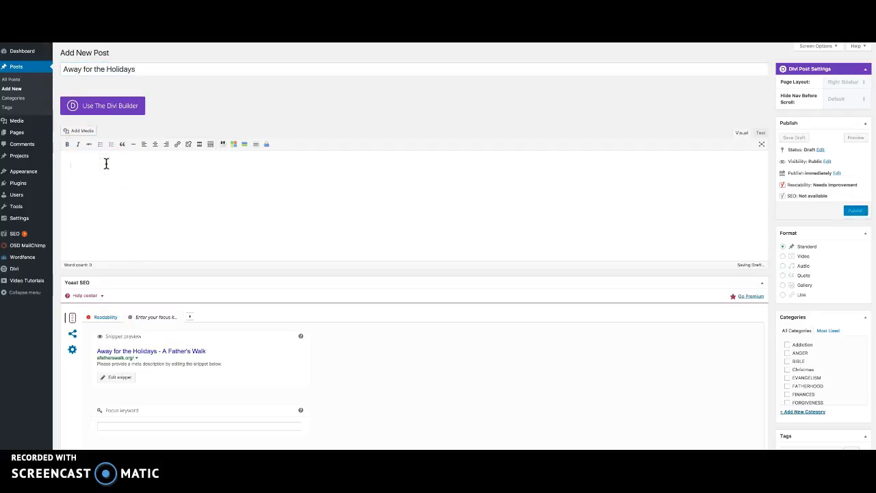
key("ctrl+v")
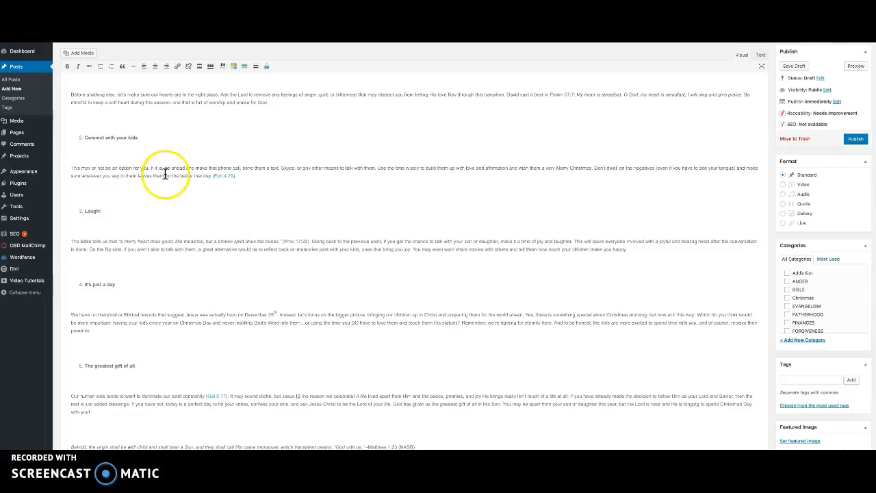
scroll(170, 176, "down", 2)
scroll(170, 175, "up", 4)
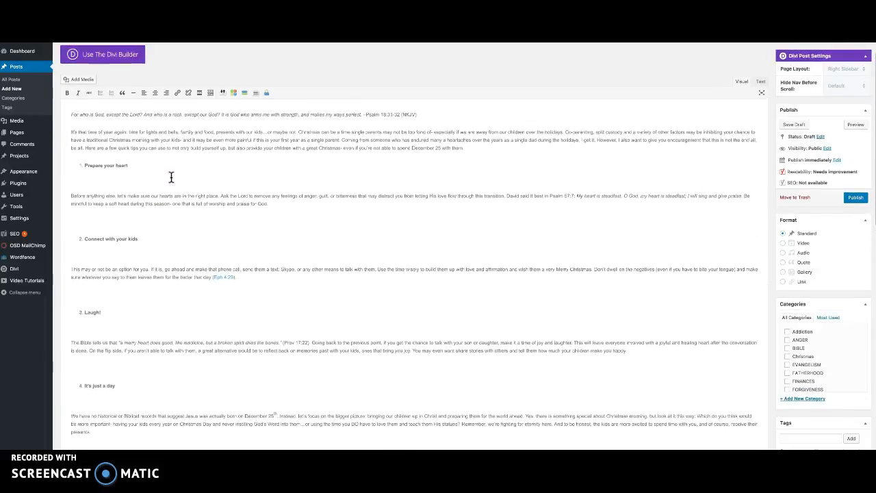
scroll(171, 177, "up", 1)
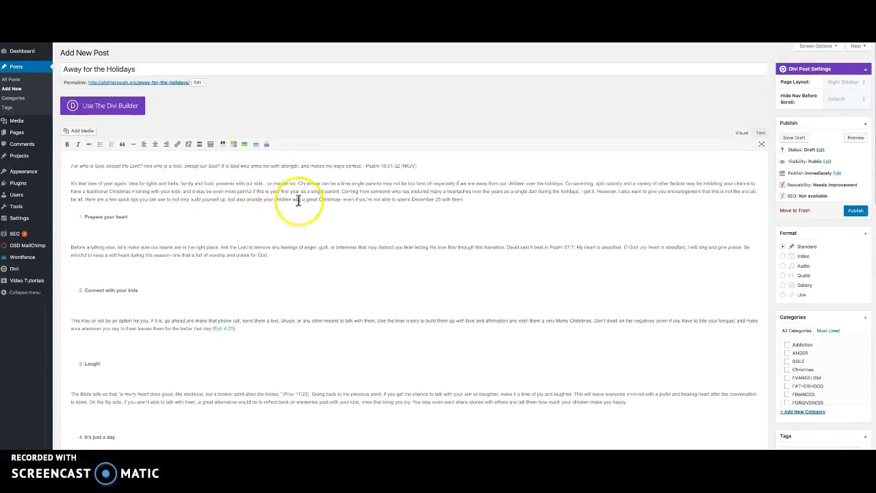
left_click(858, 213)
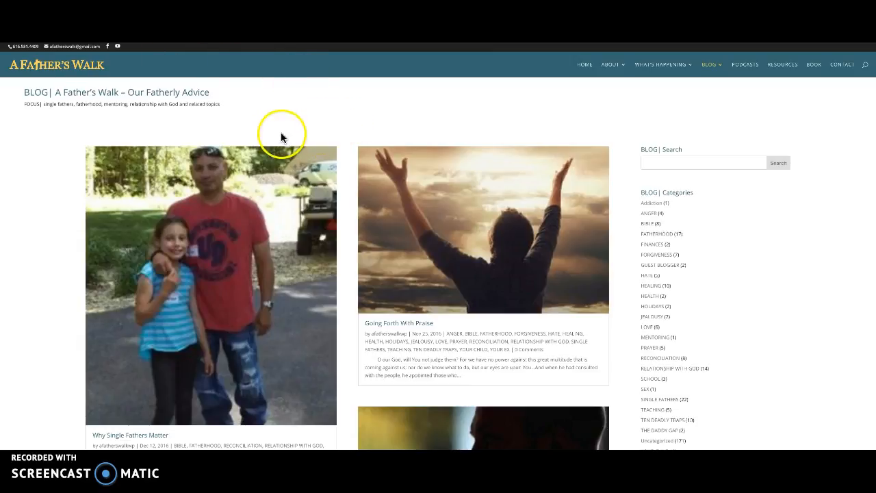
Refresh the public blog page, open the "Away for the Holidays" post and check its layout from beginning to end
key("super+r")
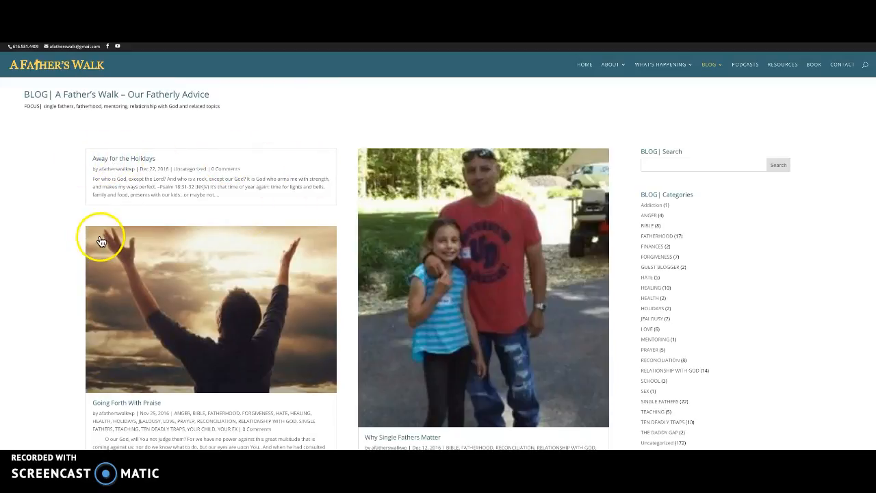
left_click(126, 163)
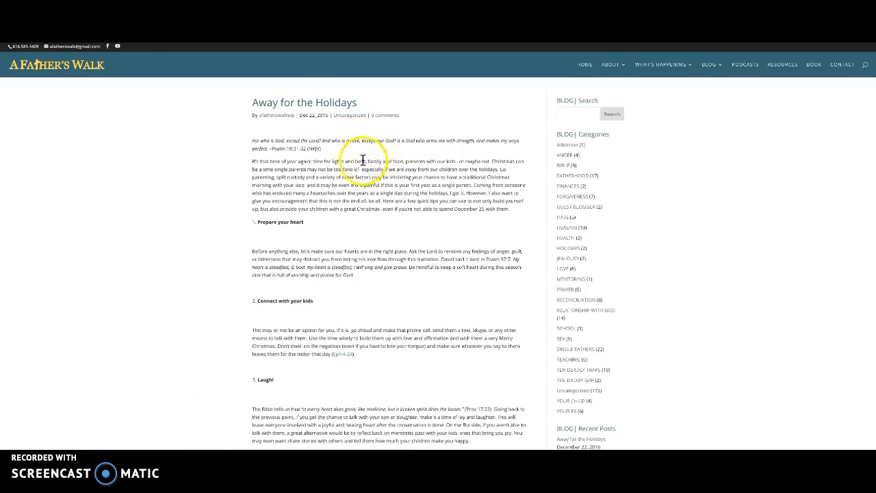
scroll(361, 163, "down", 1)
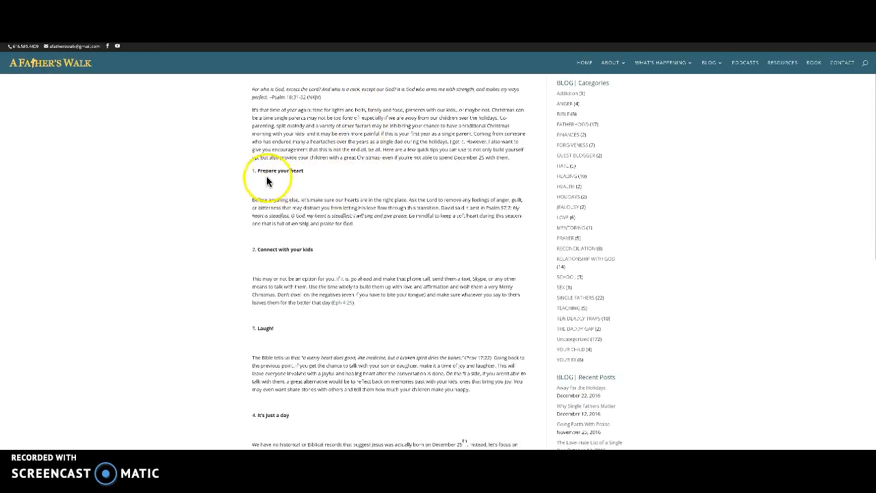
scroll(251, 219, "down", 2)
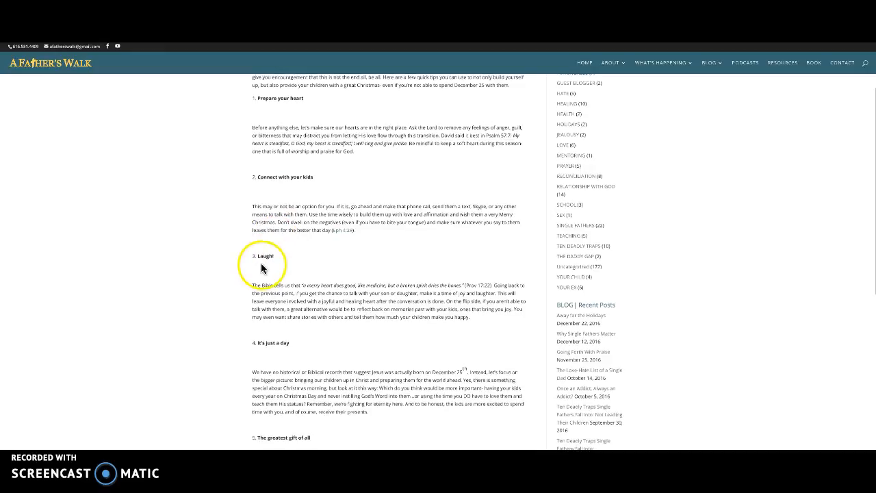
scroll(261, 268, "down", 5)
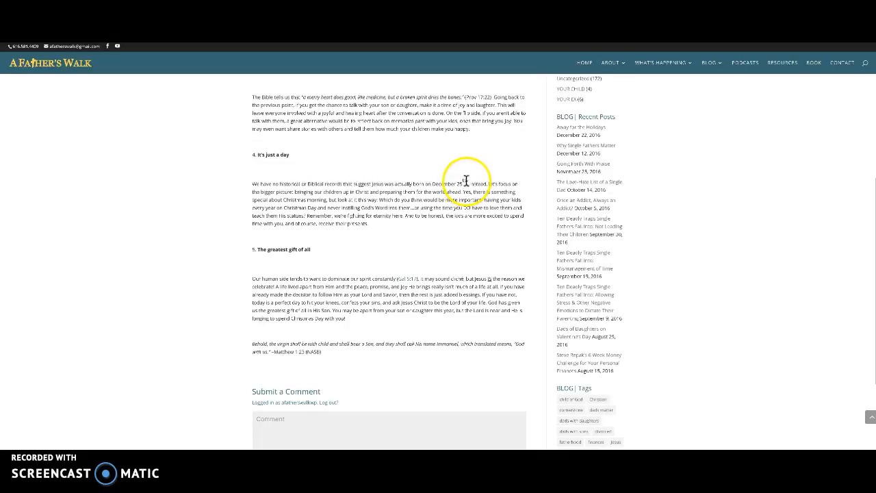
scroll(436, 198, "down", 1)
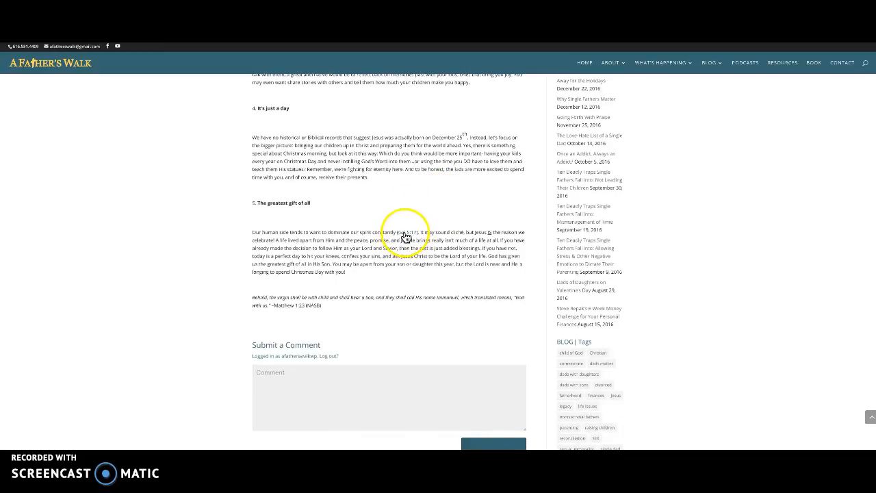
Test the Gal 5:17 link in the published post, return to the post and review its spacing and formatting
left_click(406, 233)
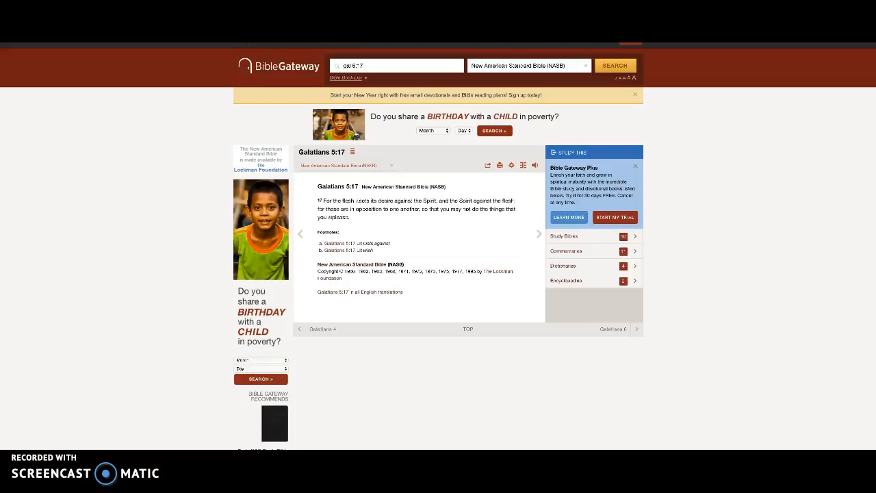
key("alt+Left")
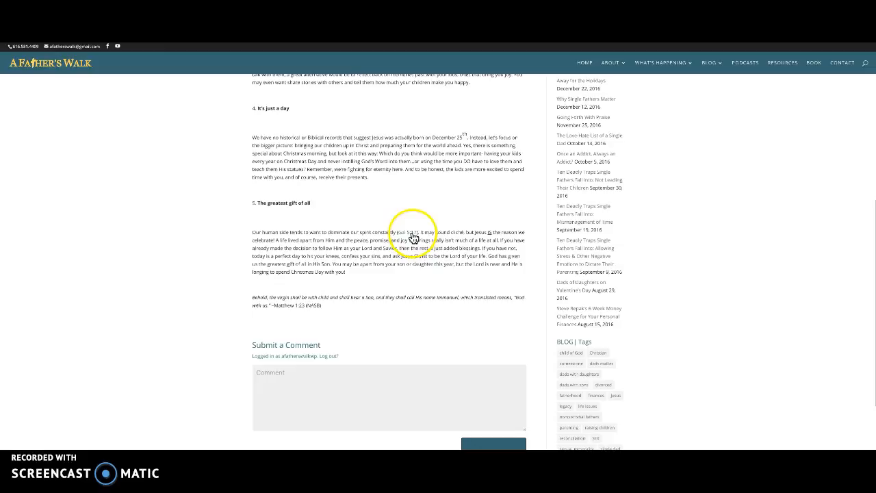
scroll(500, 284, "up", 5)
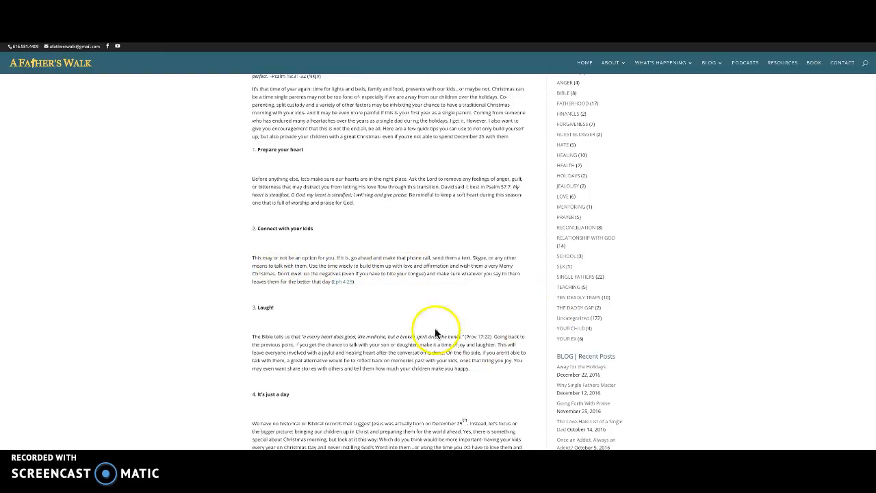
scroll(409, 321, "down", 3)
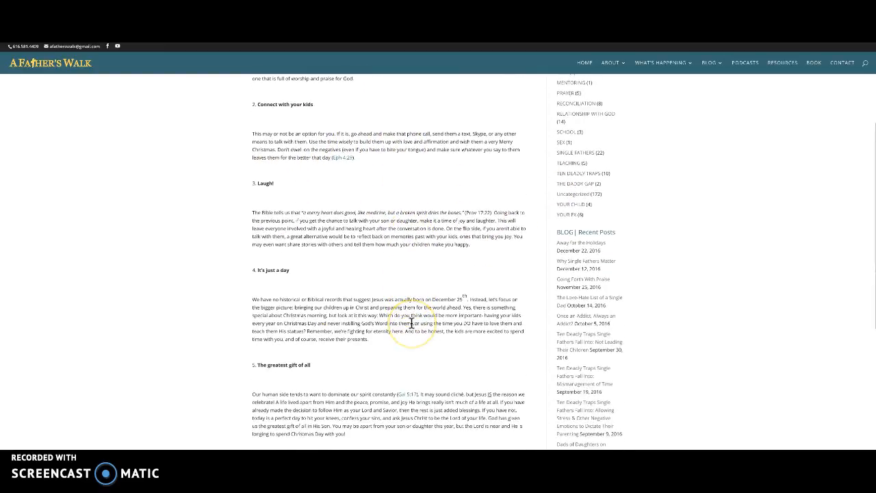
scroll(411, 322, "down", 3)
scroll(412, 322, "up", 6)
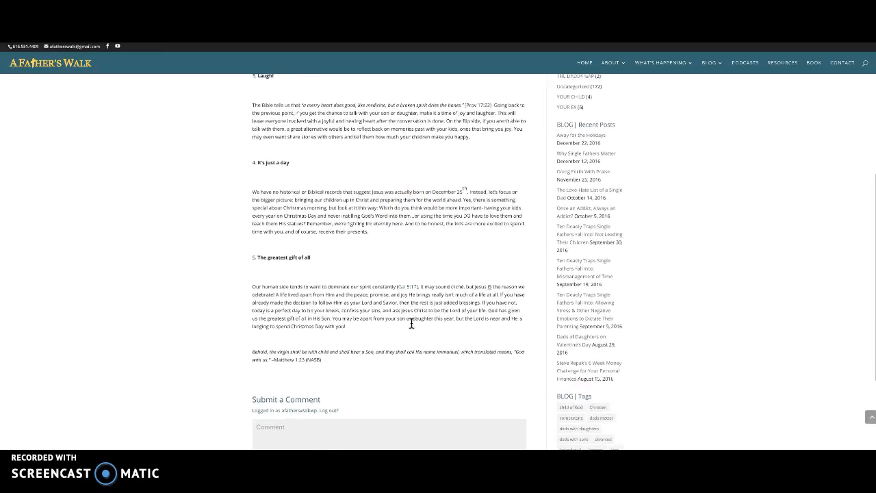
scroll(412, 322, "up", 1)
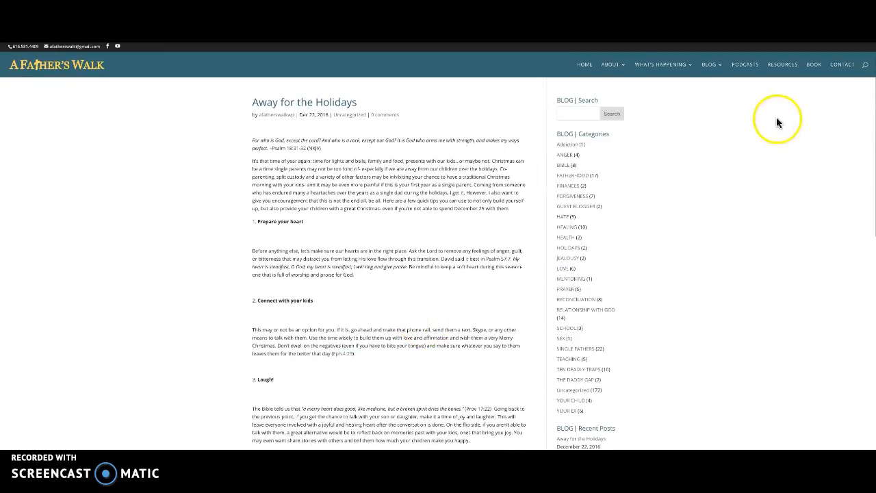
Return to the post editor and delete the blank line beneath each of the five numbered headings
key("ctrl+Tab")
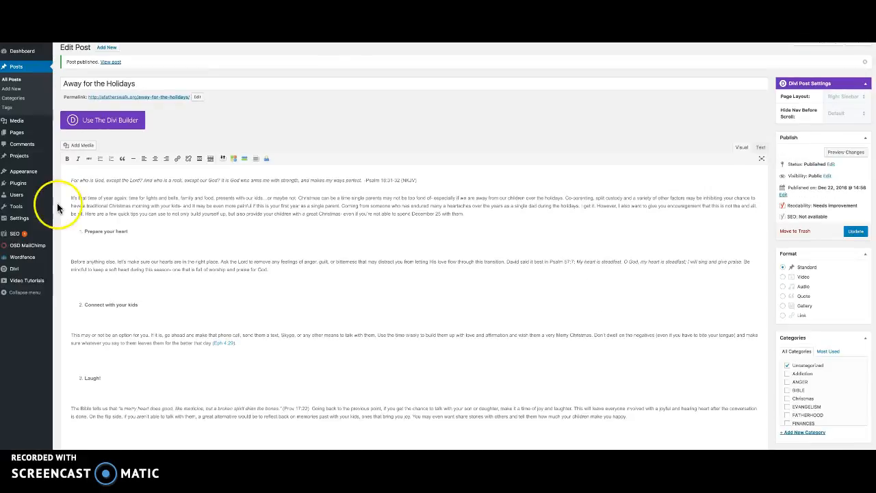
left_click(78, 248)
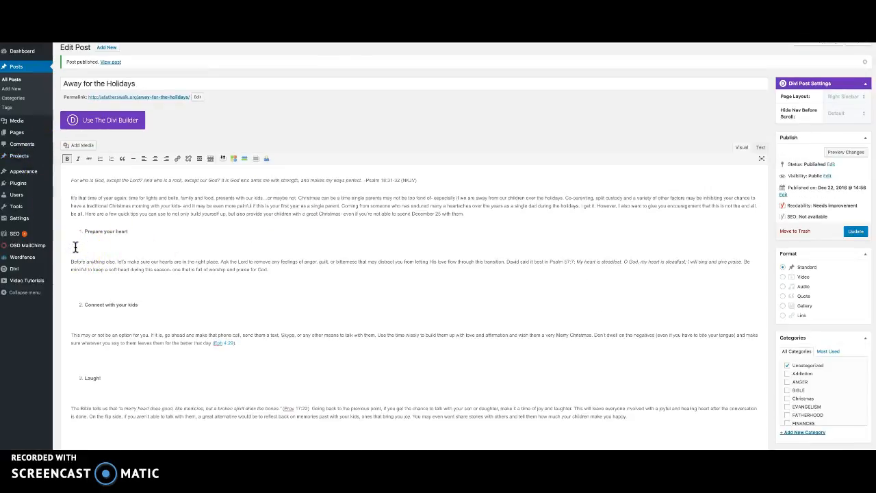
left_click(93, 234)
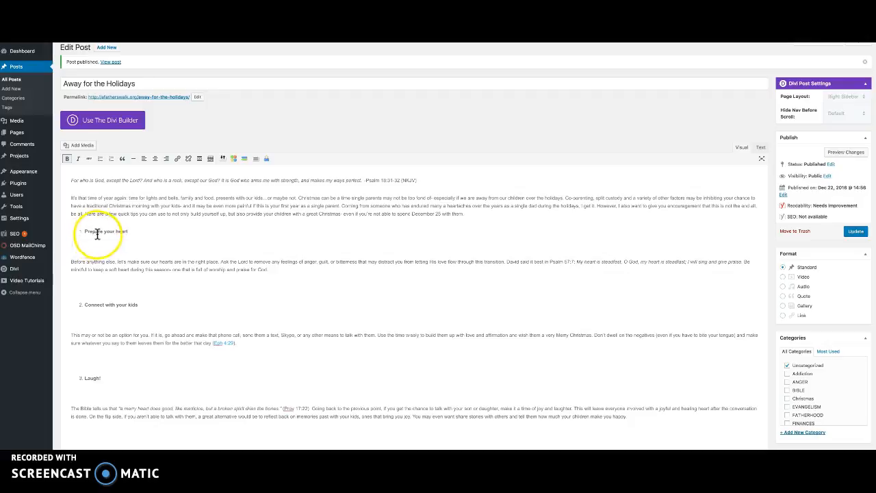
key("BackSpace")
left_click(76, 305)
key("BackSpace")
left_click(78, 356)
key("BackSpace")
left_click(80, 418)
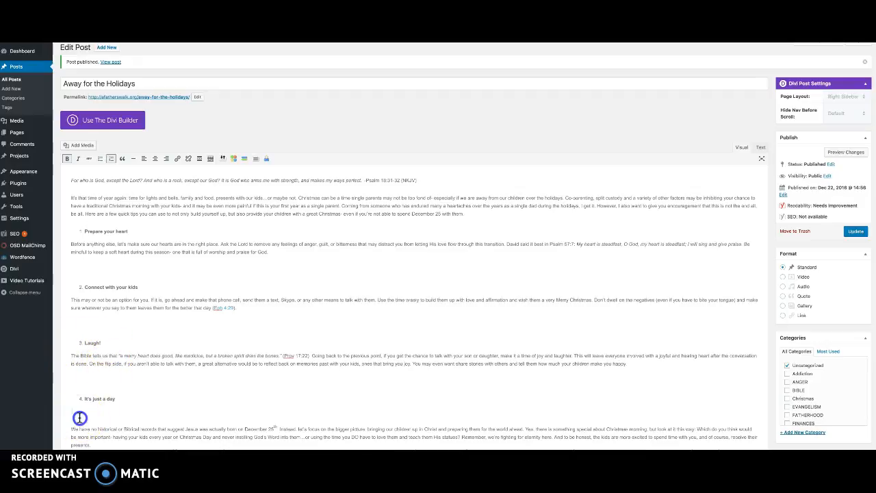
key("BackSpace")
scroll(89, 411, "down", 3)
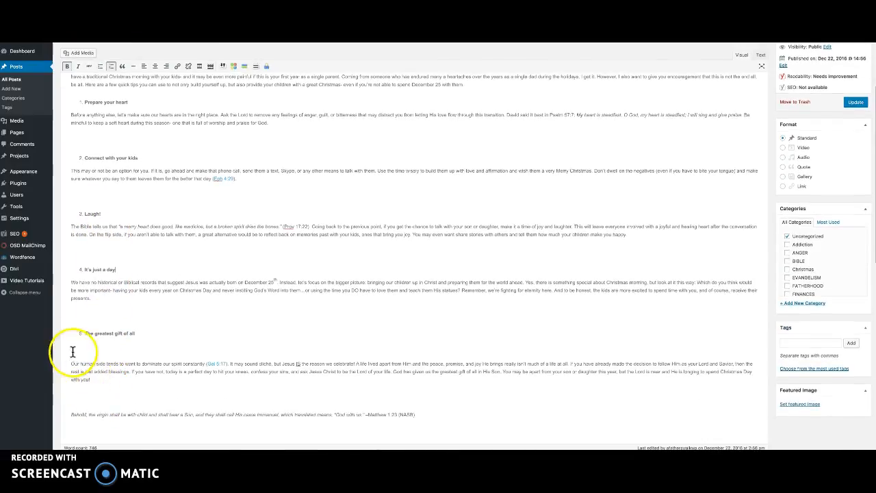
left_click(71, 347)
key("BackSpace")
scroll(157, 362, "down", 1)
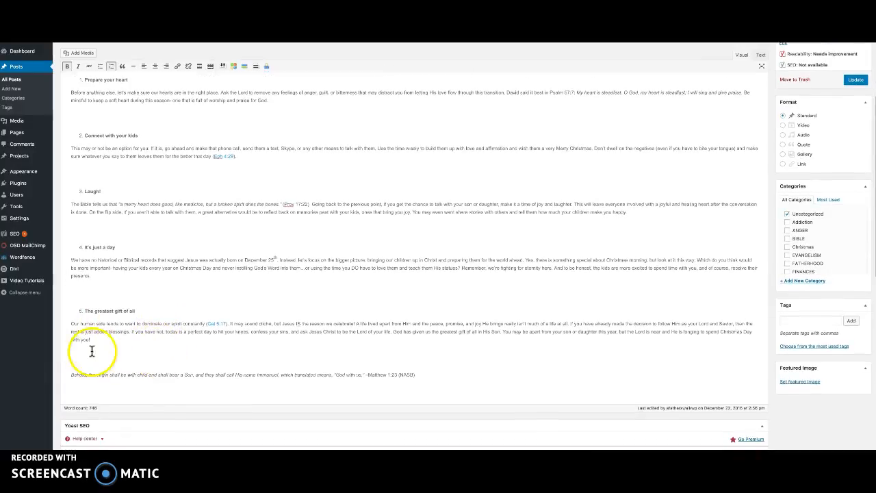
Replace the superscript "th" after "December 25" in the "It's just a day" section with regular "th" text
scroll(353, 305, "up", 2)
left_click(276, 334)
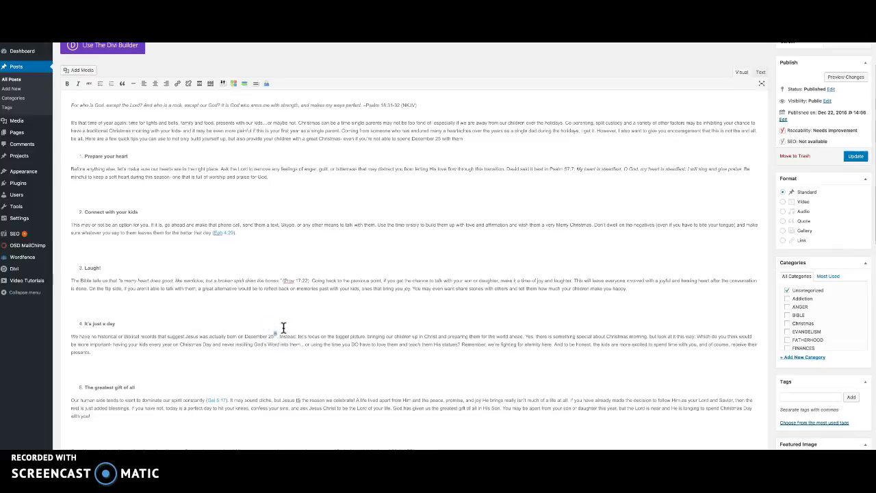
key("BackSpace")
key("BackSpace")
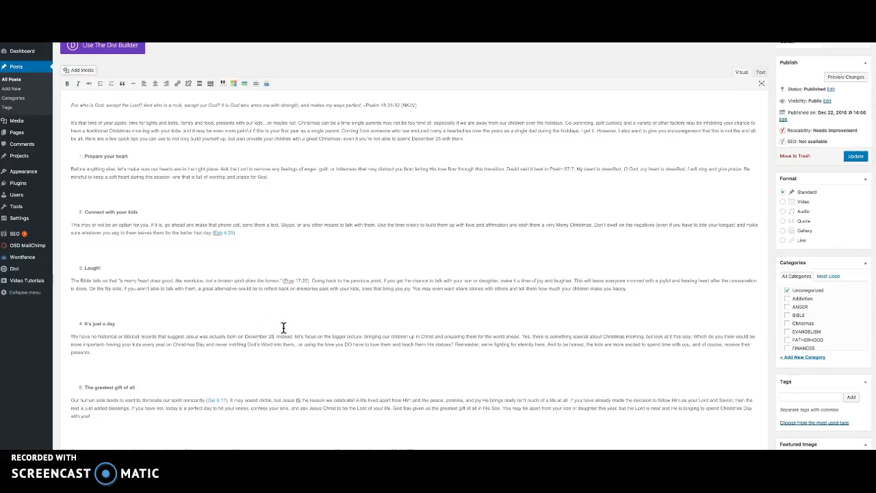
type("th")
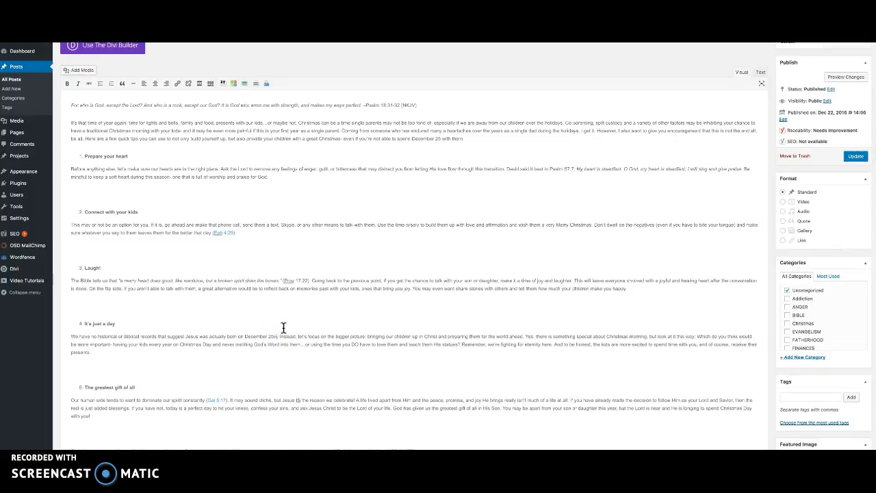
Set the Eph 4:29 link in the "Connect with your kids" section to open in a new tab
left_click(217, 232)
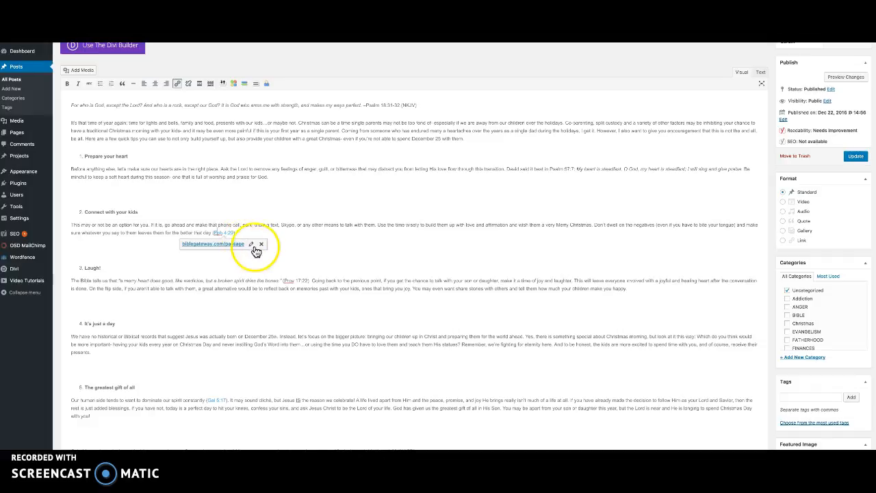
left_click(251, 245)
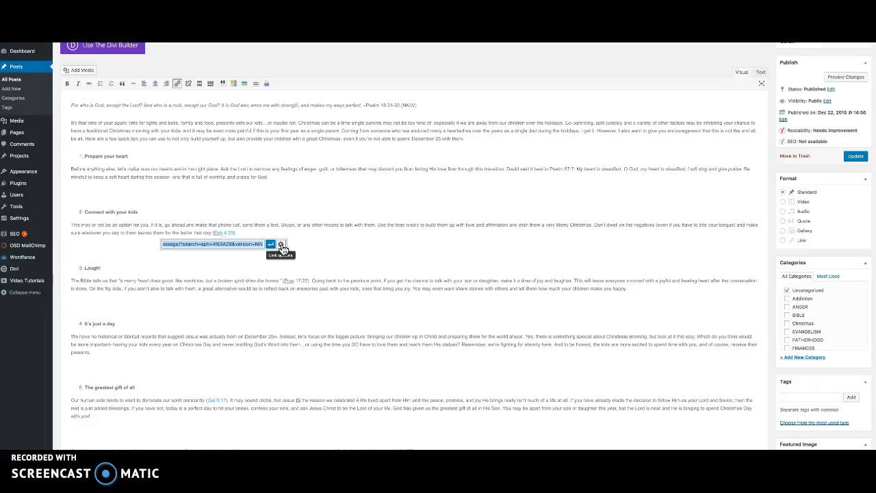
left_click(281, 245)
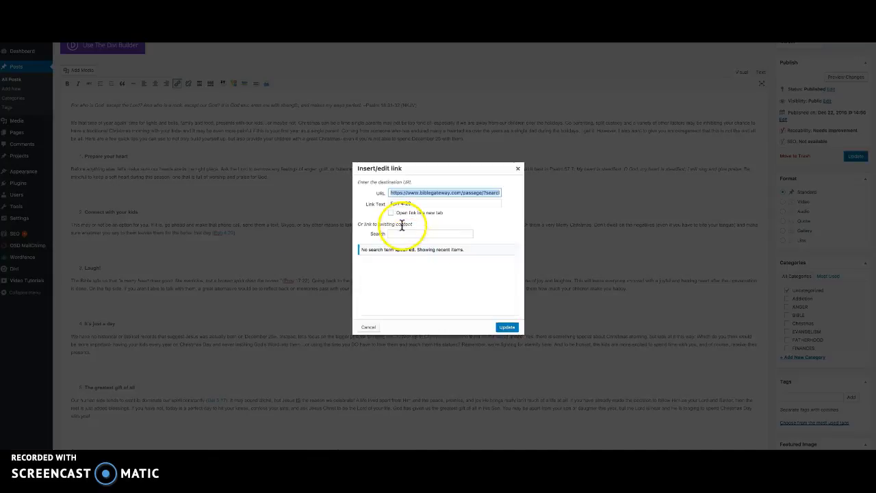
left_click(391, 213)
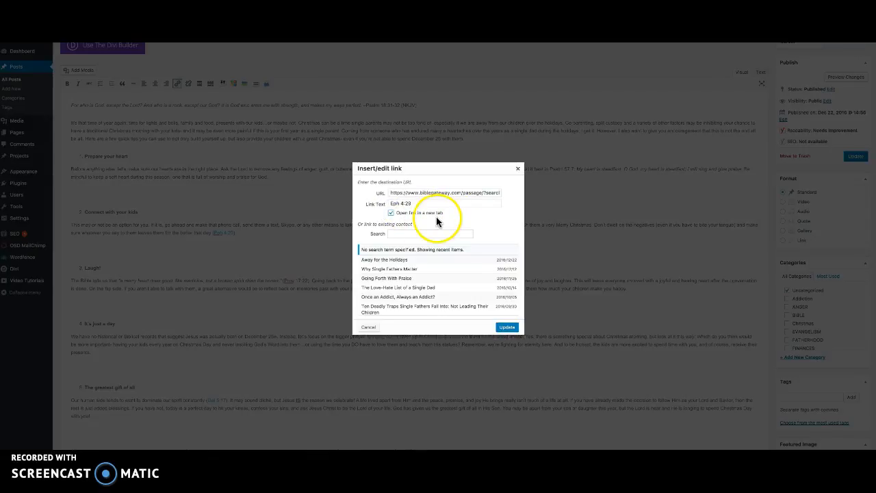
left_click(506, 328)
scroll(283, 309, "down", 2)
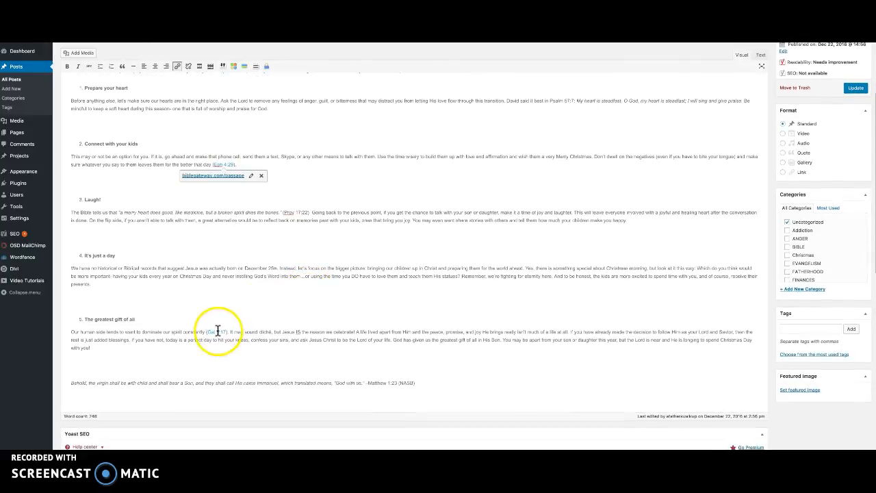
Set the Gal 5:17 link in "The greatest gift of all" section to open in a new tab
left_click(216, 331)
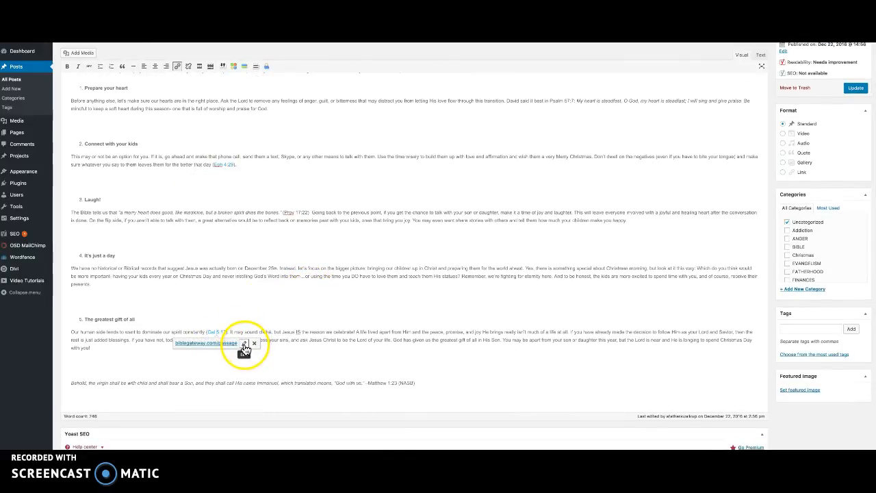
left_click(244, 345)
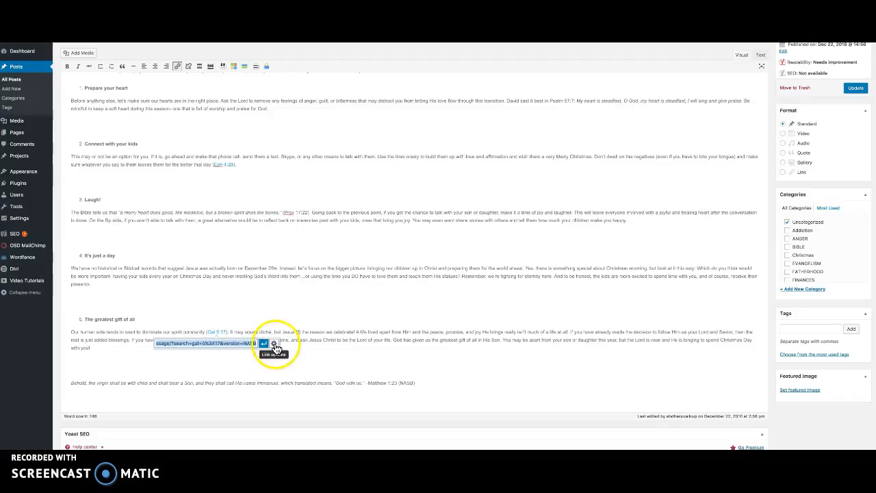
left_click(274, 345)
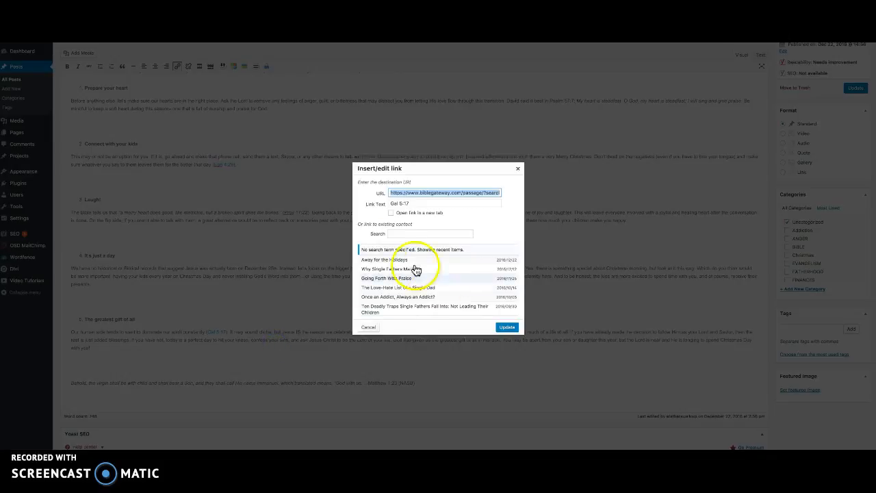
left_click(391, 213)
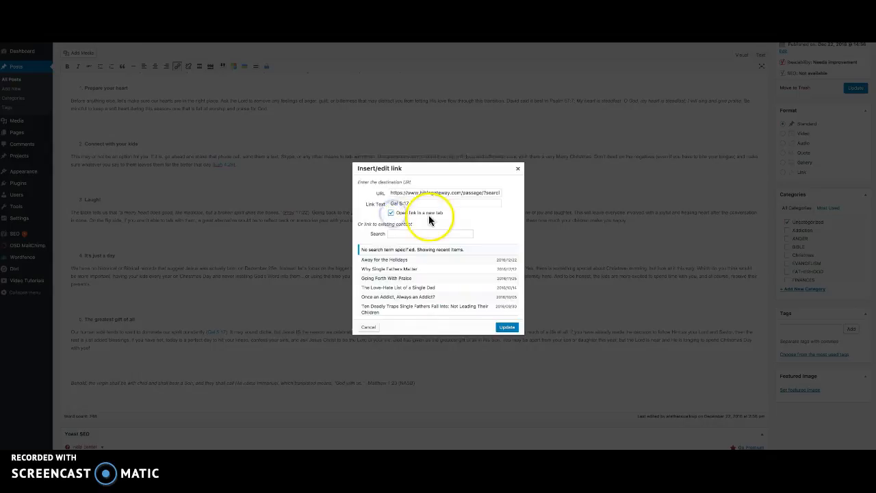
left_click(506, 328)
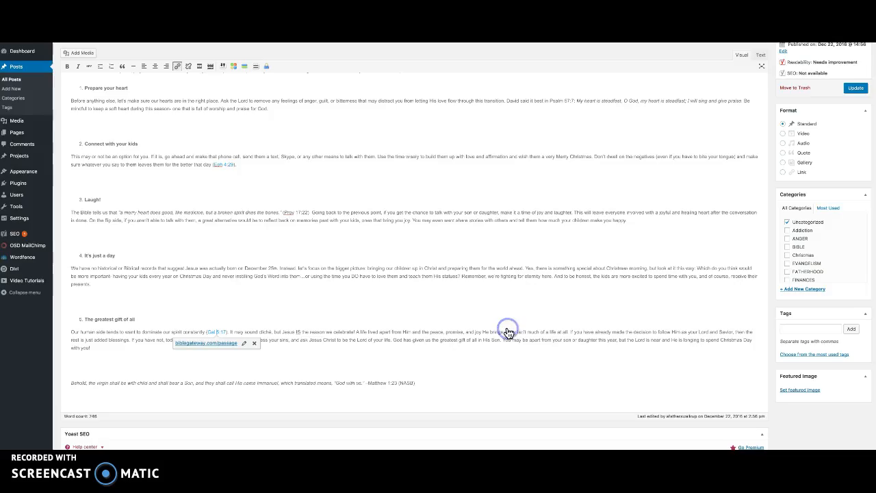
Update the published "Away for the Holidays" post with the edits
scroll(498, 287, "down", 2)
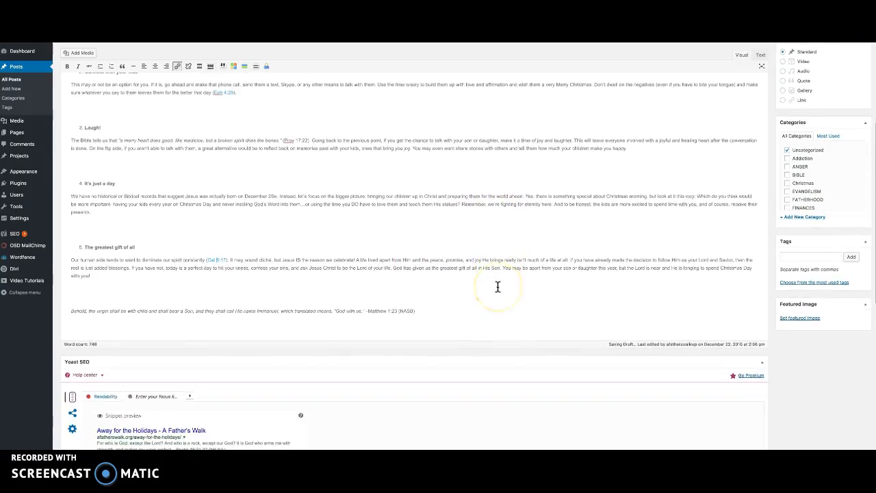
scroll(498, 287, "up", 5)
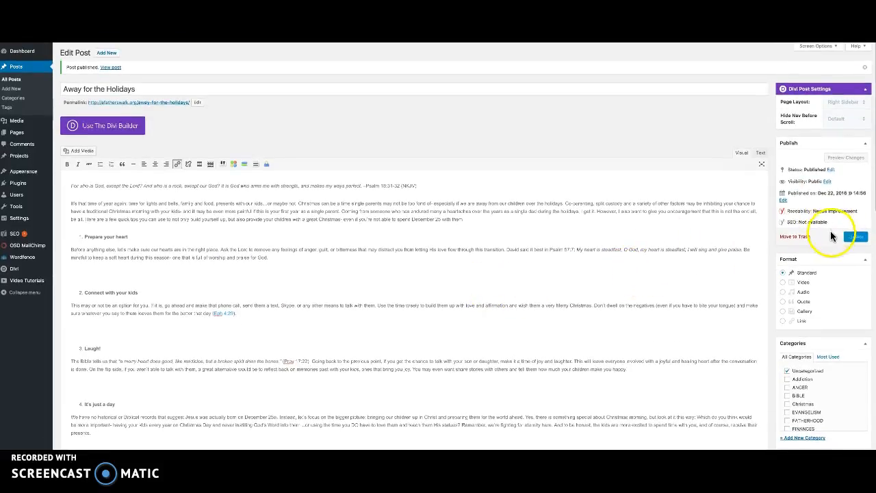
left_click(855, 237)
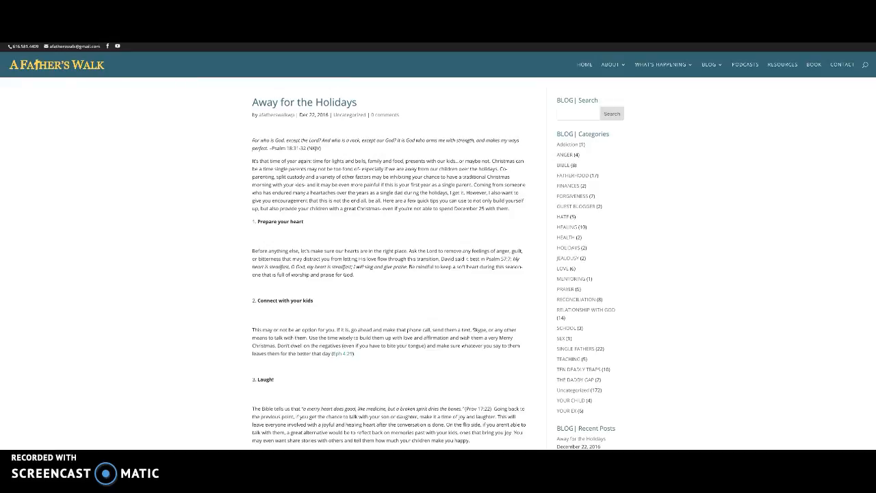
Reload the published post to review its spacing and test the Gal 5:17 link, returning to the post
mouse_move(9, 47)
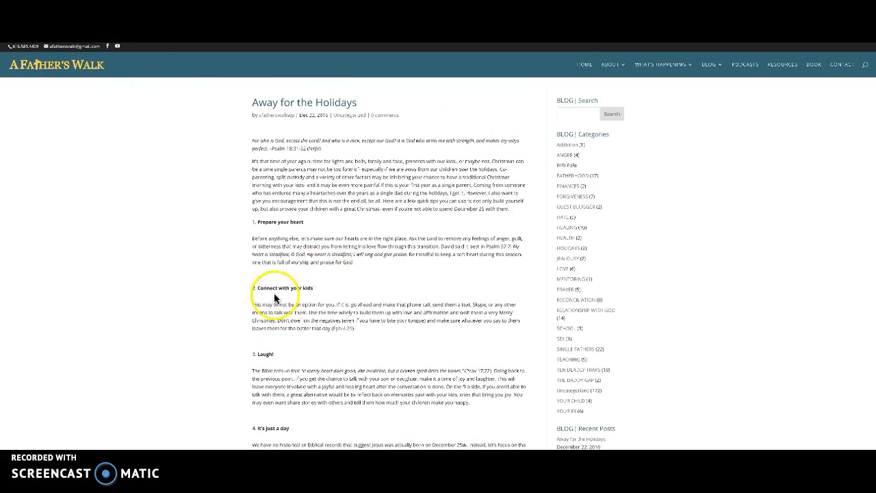
scroll(279, 302, "down", 3)
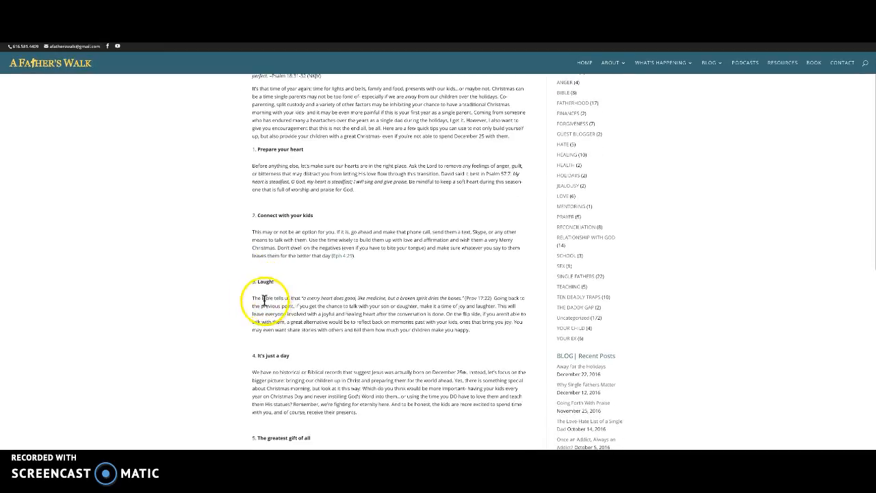
scroll(330, 292, "down", 3)
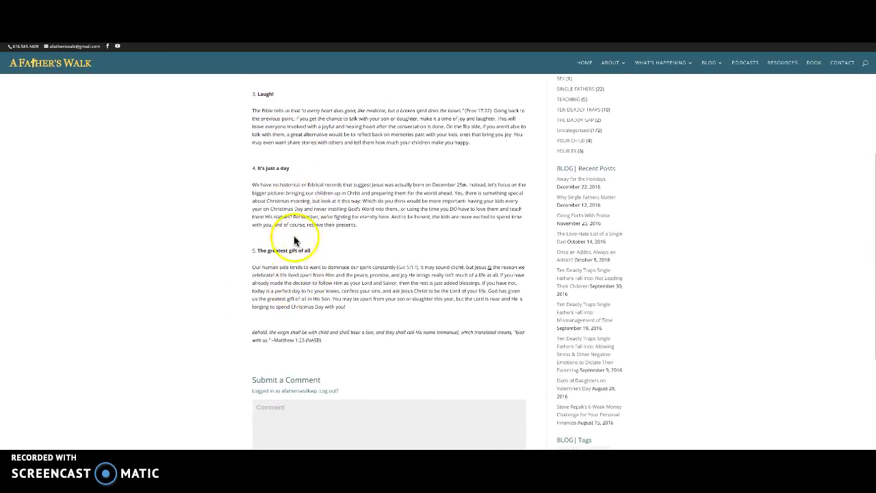
scroll(400, 245, "down", 1)
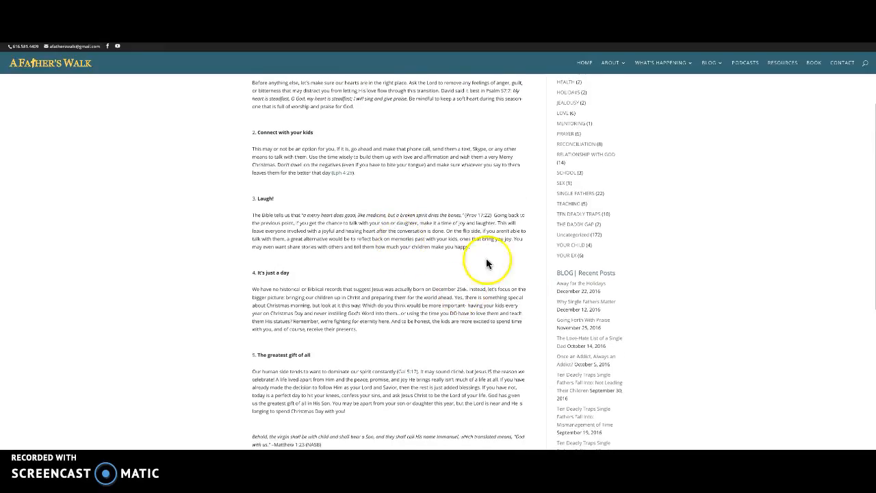
scroll(397, 288, "down", 2)
scroll(406, 299, "down", 1)
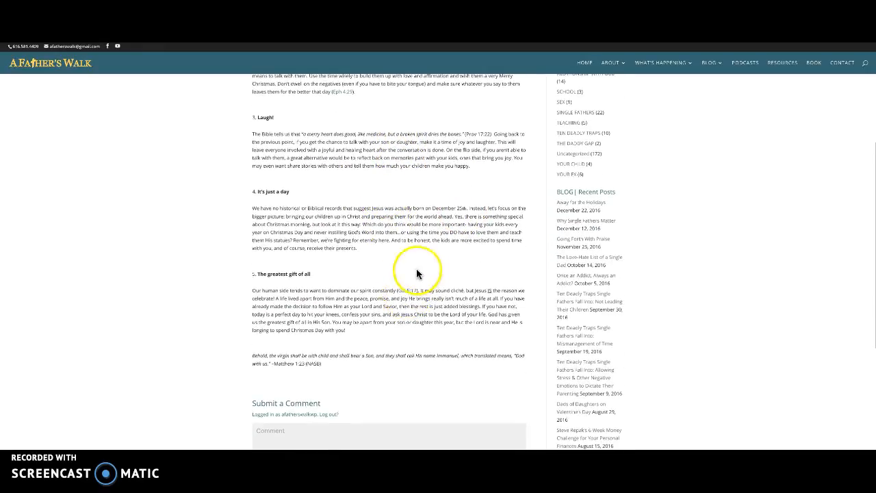
left_click(406, 291)
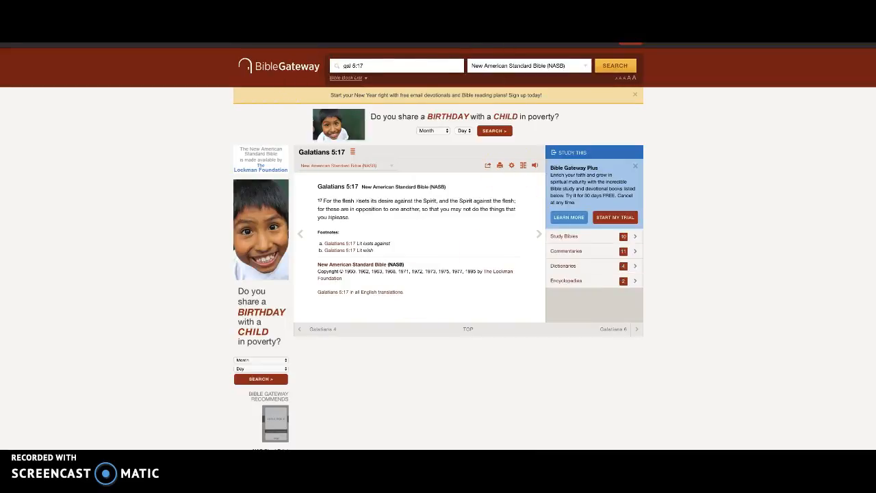
key("super+w")
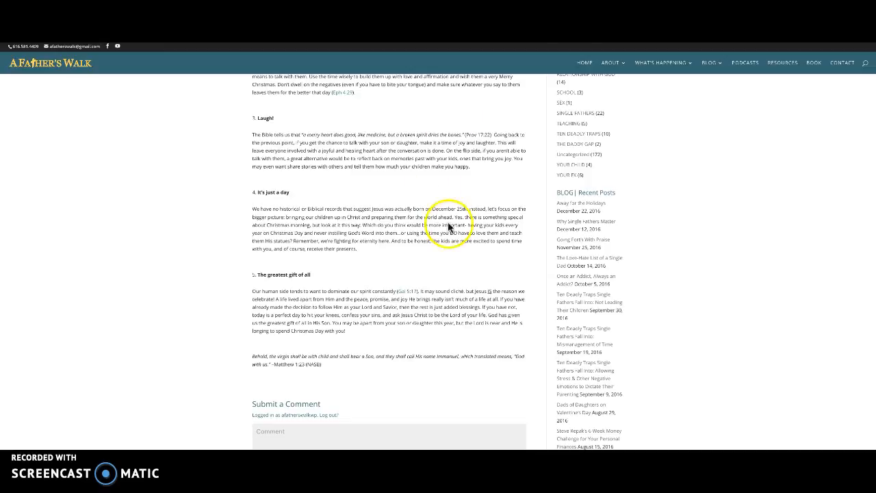
scroll(414, 273, "up", 4)
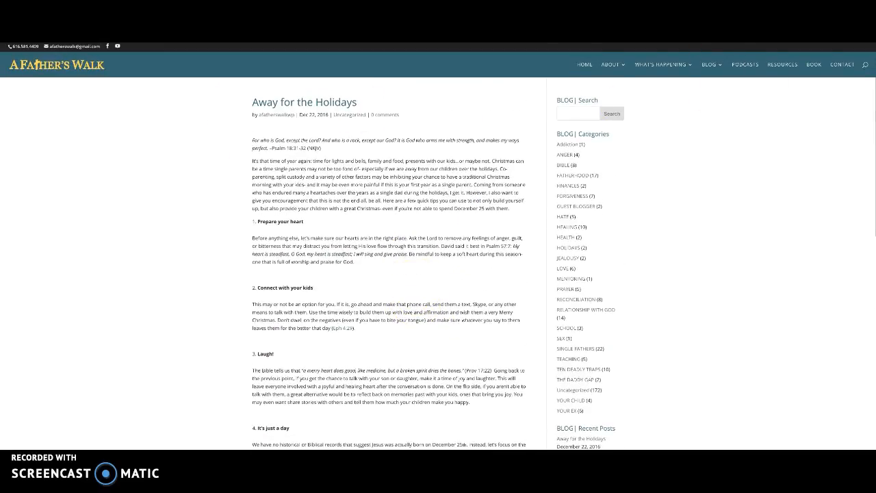
Return to the post editor and upload A_FATHERS_WALK_HOLIDAYS_for_WEB.jpg for insertion at the start of the text, keeping only the new image selected
key("ctrl+shift+Tab")
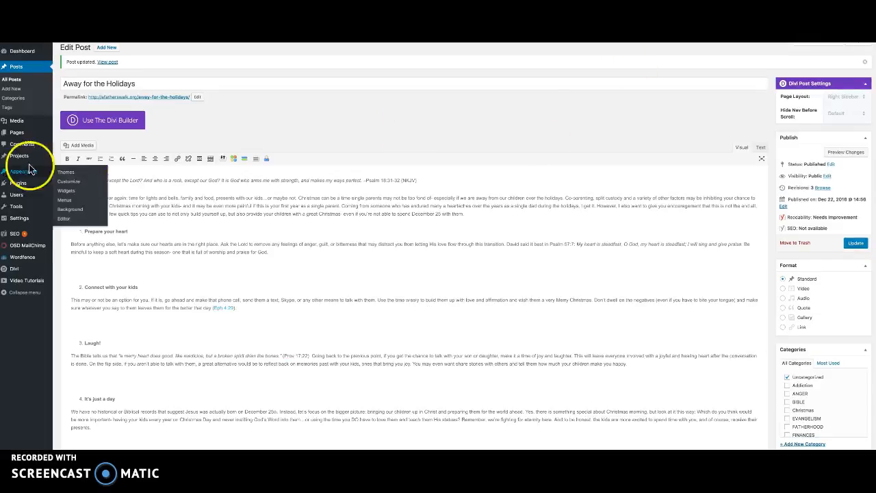
left_click(71, 180)
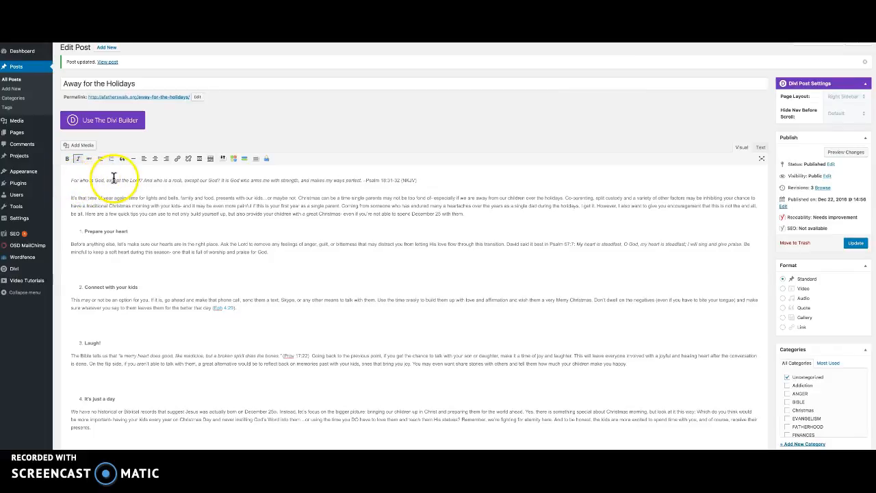
left_click(86, 147)
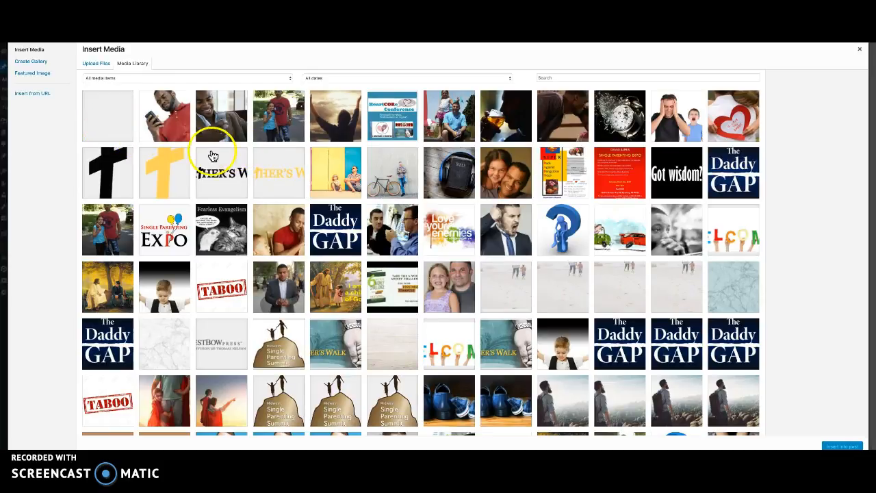
left_click(118, 130)
left_click(100, 127)
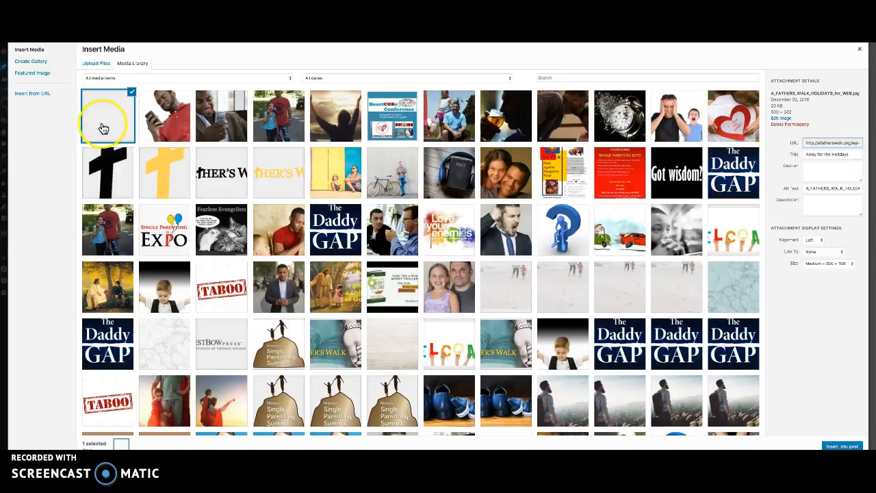
left_click(96, 64)
left_click(471, 216)
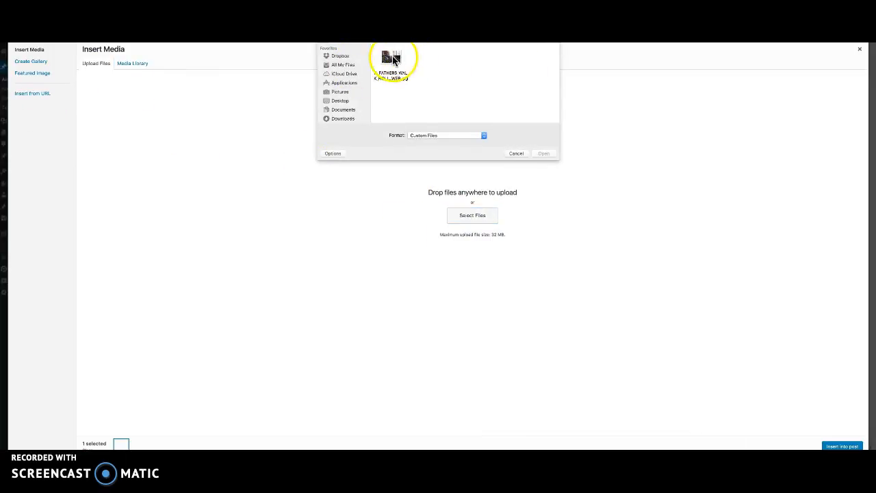
left_click(392, 60)
left_click(544, 153)
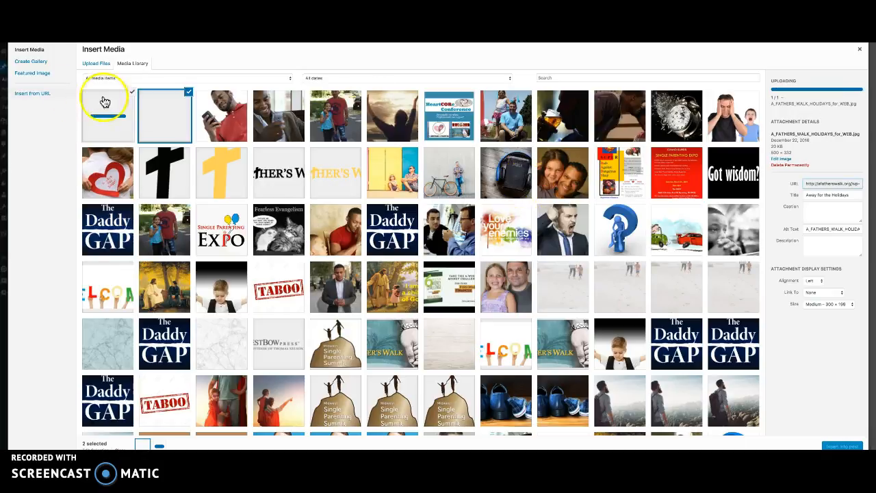
left_click(190, 98)
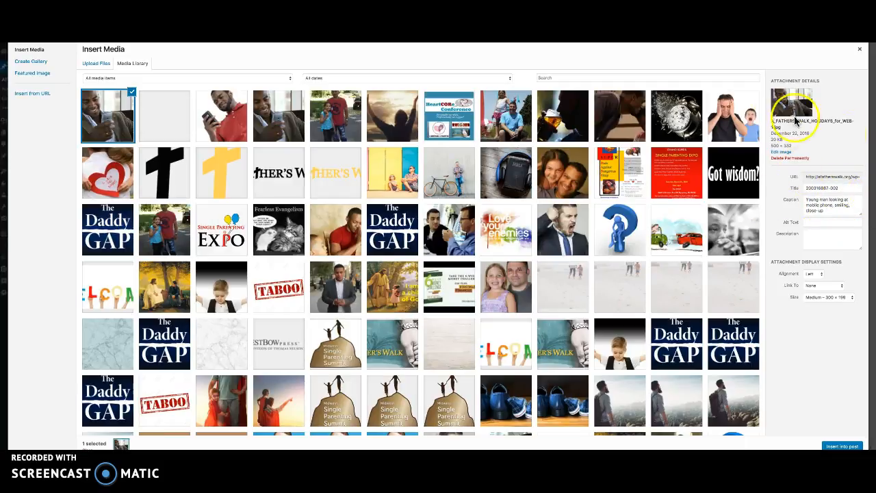
Title the uploaded image "Away for the Holidays", clear its caption and set its alt text to "A_FATHERS_WALK_HOLIDAYS" from the file name
left_click_drag(772, 121, 826, 121)
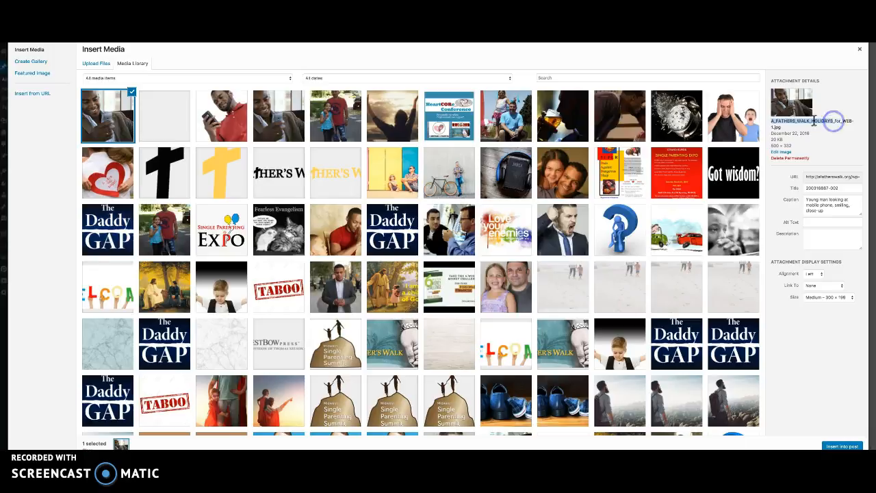
right_click(814, 120)
left_click(704, 137)
left_click_drag(841, 189, 810, 189)
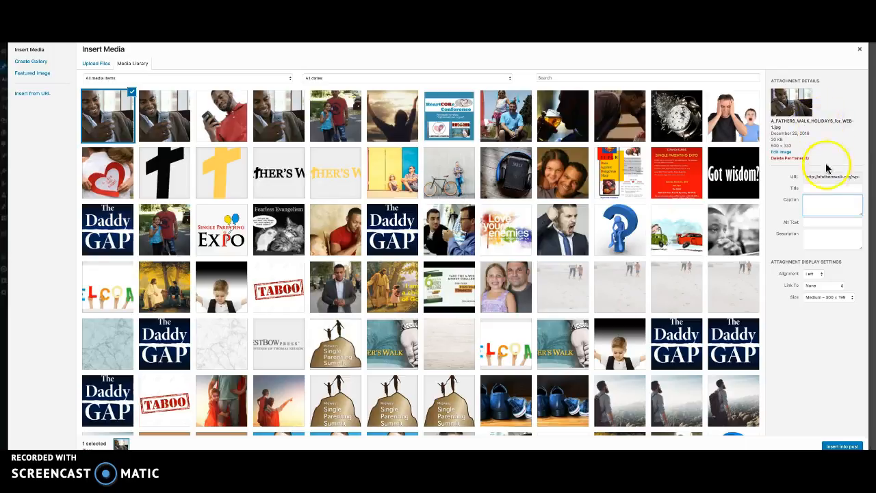
left_click(811, 222)
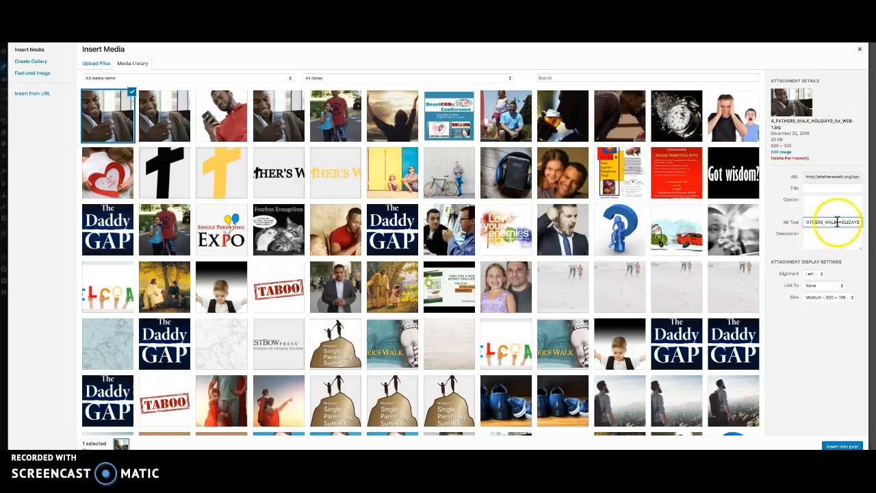
left_click(815, 190)
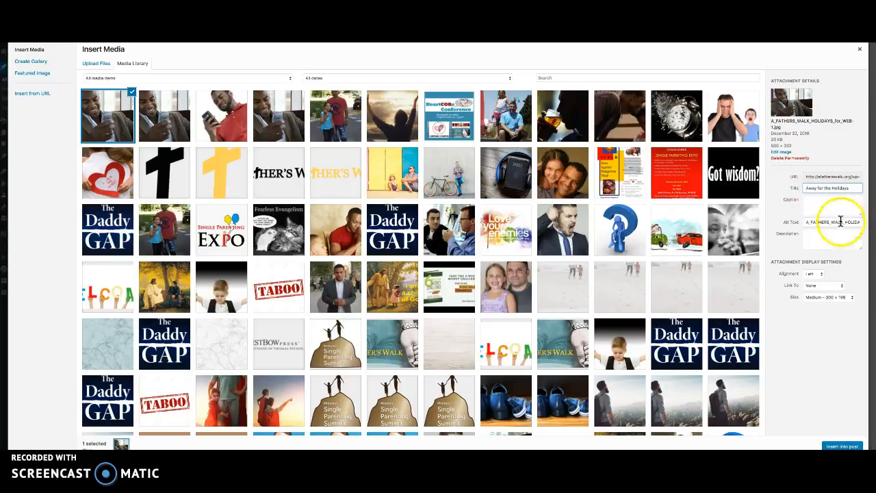
Insert the uploaded image at the start of the post, try centre alignment and settle on right alignment
left_click(835, 446)
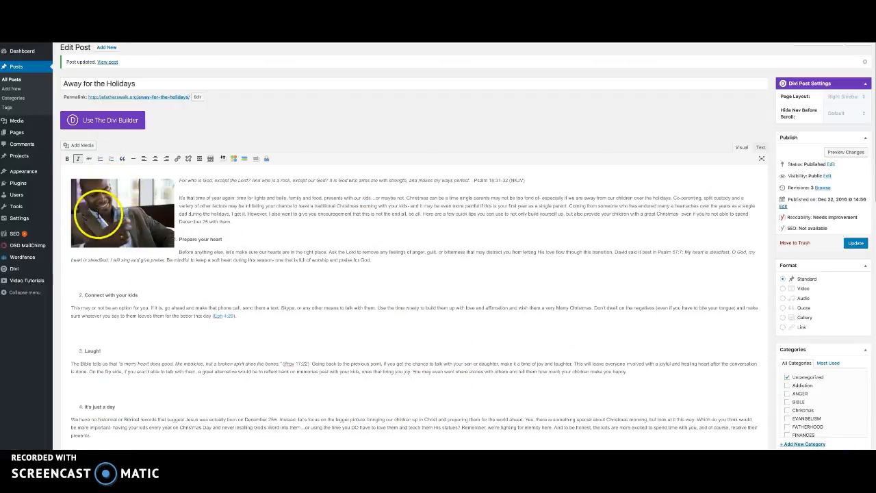
left_click(99, 214)
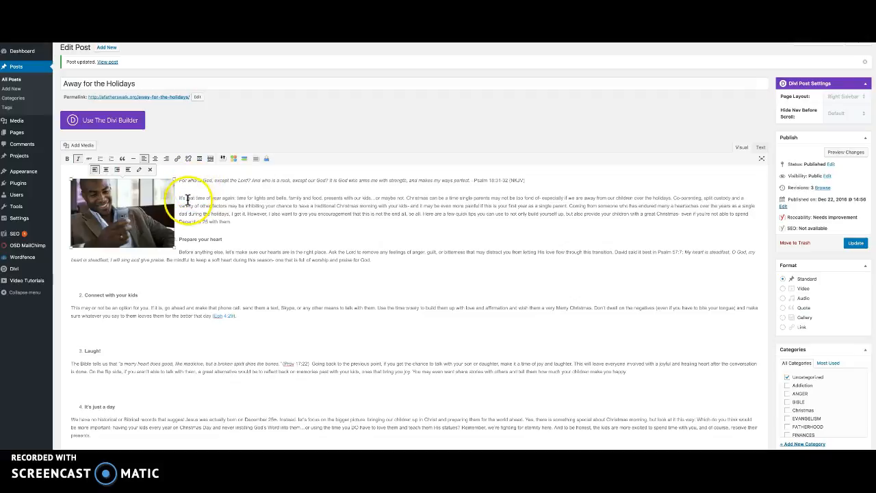
left_click(106, 173)
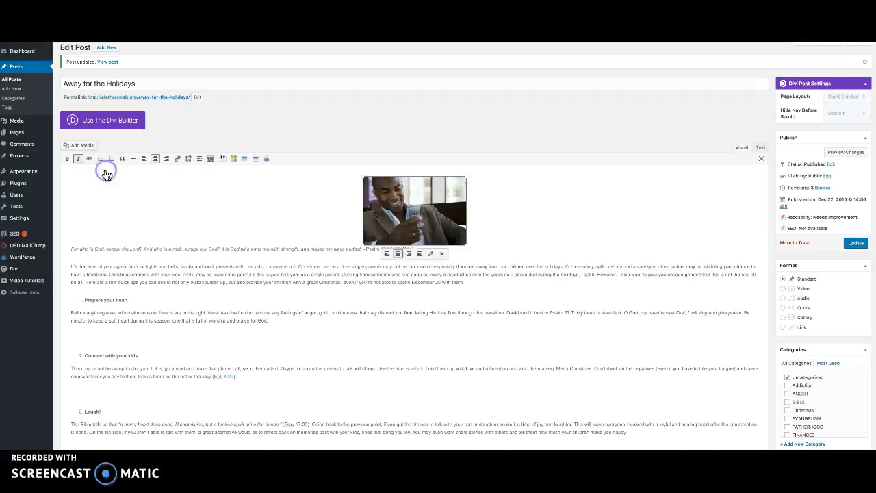
left_click(409, 257)
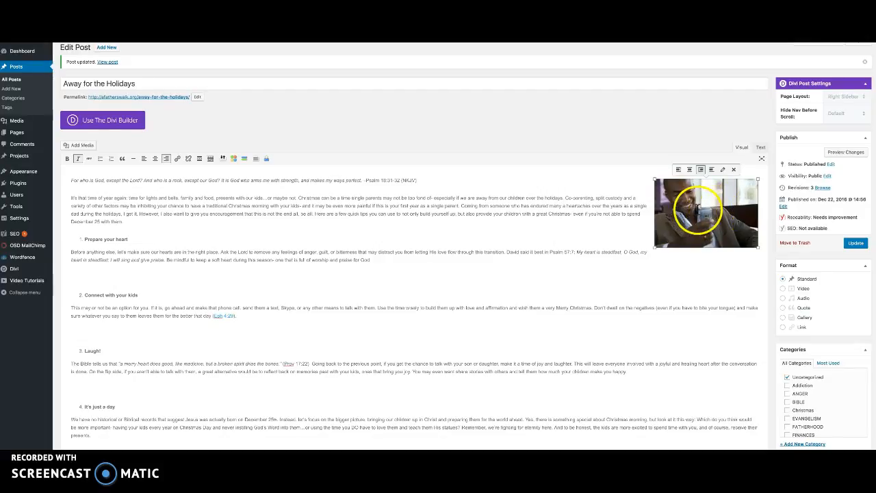
Set the newly uploaded "Away for the Holidays" image as the post's featured image
scroll(729, 282, "down", 1)
scroll(746, 284, "down", 4)
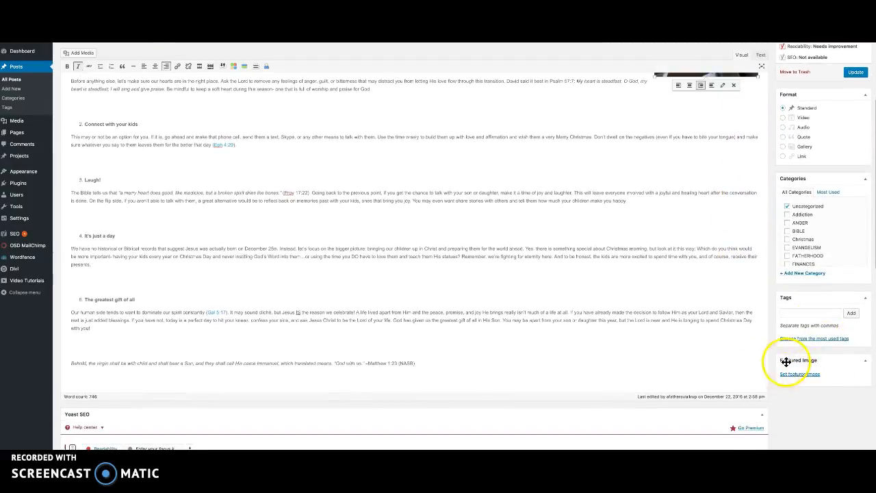
left_click(800, 378)
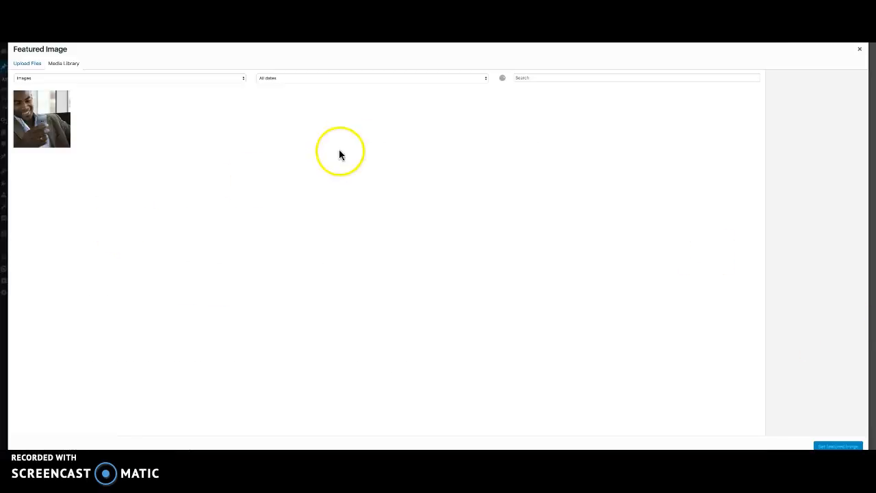
left_click(31, 123)
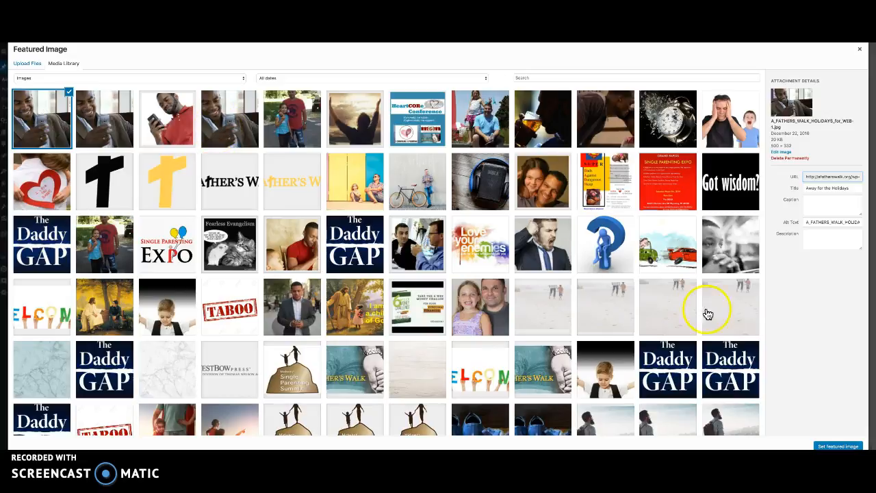
left_click(829, 443)
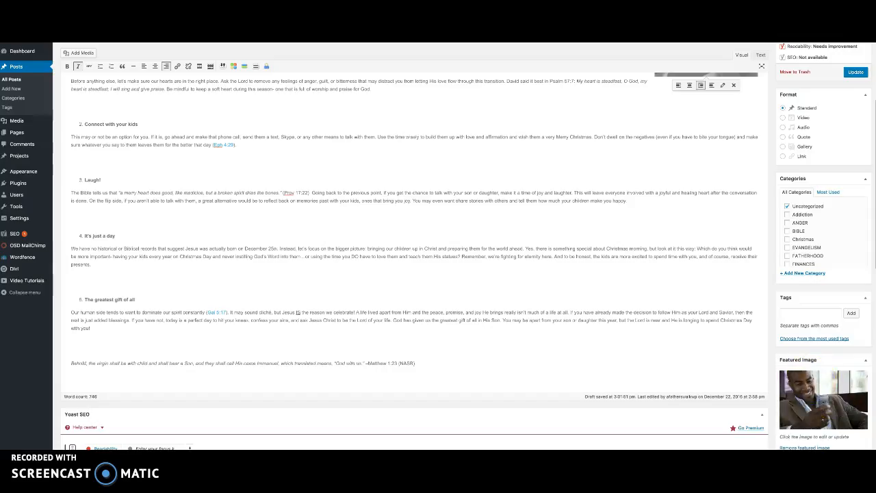
Update the post and check its featured image on the live Blog page and its inline image in the opened post
scroll(718, 174, "up", 5)
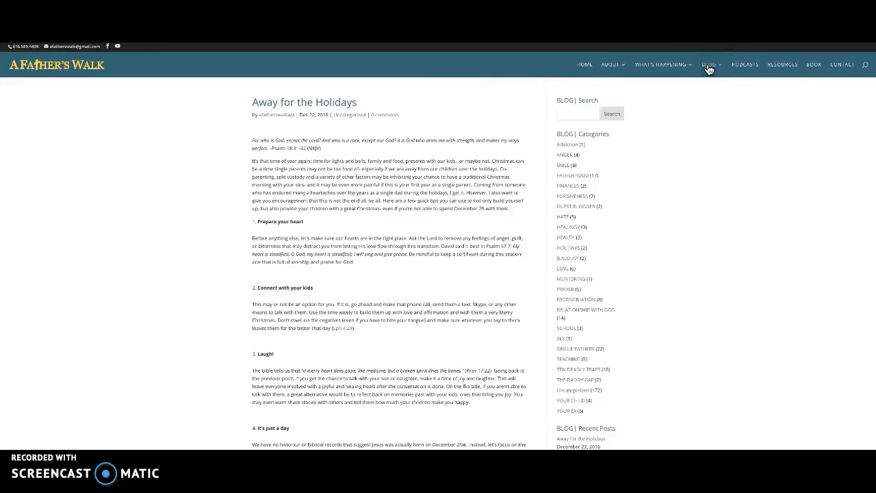
mouse_move(703, 71)
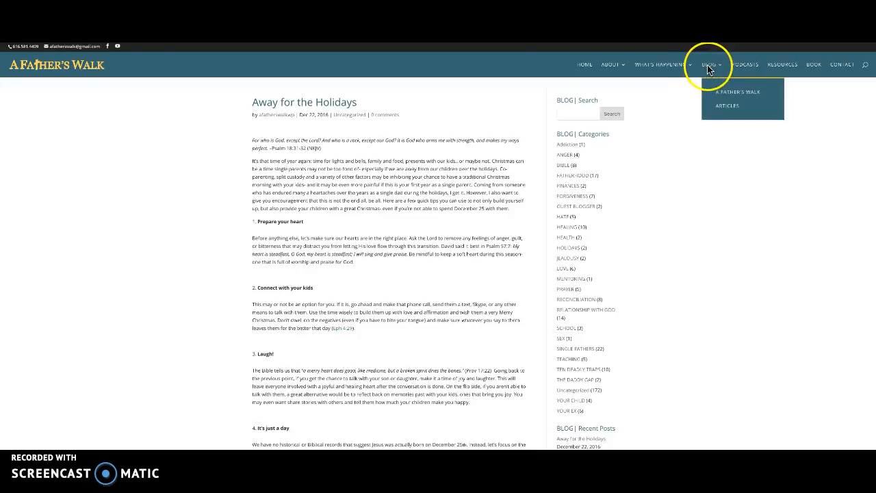
left_click(706, 71)
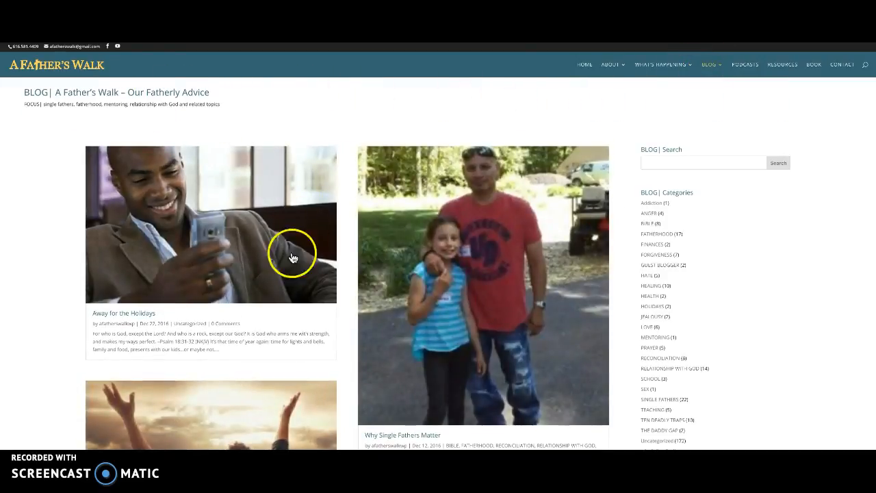
left_click(172, 254)
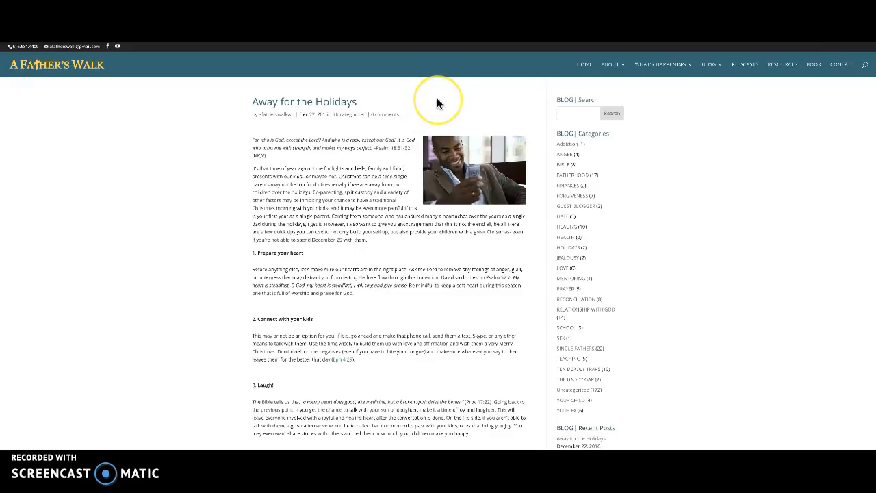
left_click(465, 113)
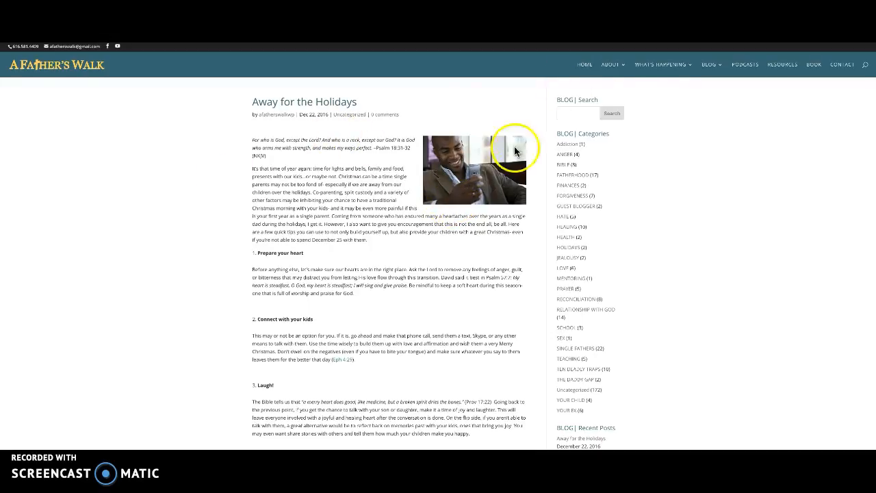
Return to the post editor and remove the post from the Uncategorized category
key("ctrl+shift+Tab")
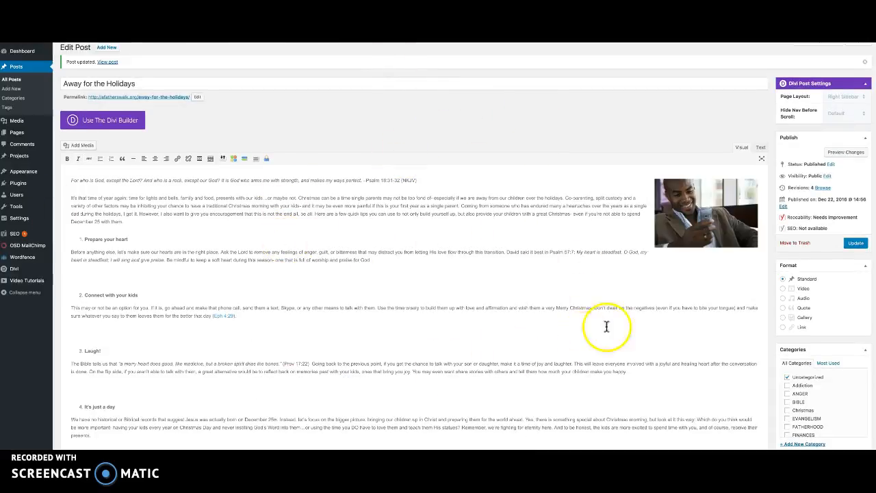
scroll(825, 277, "down", 2)
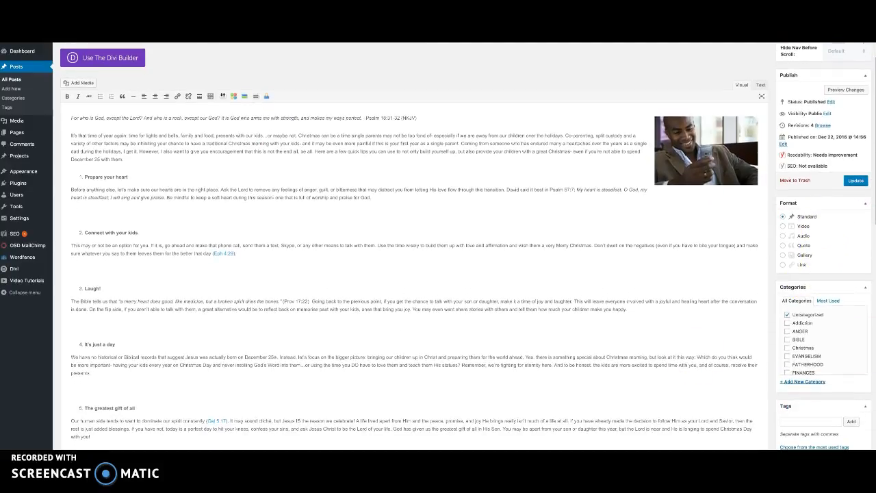
left_click(787, 315)
Review the post text and assign the post to the Christmas and FATHERHOOD categories
scroll(809, 363, "down", 2)
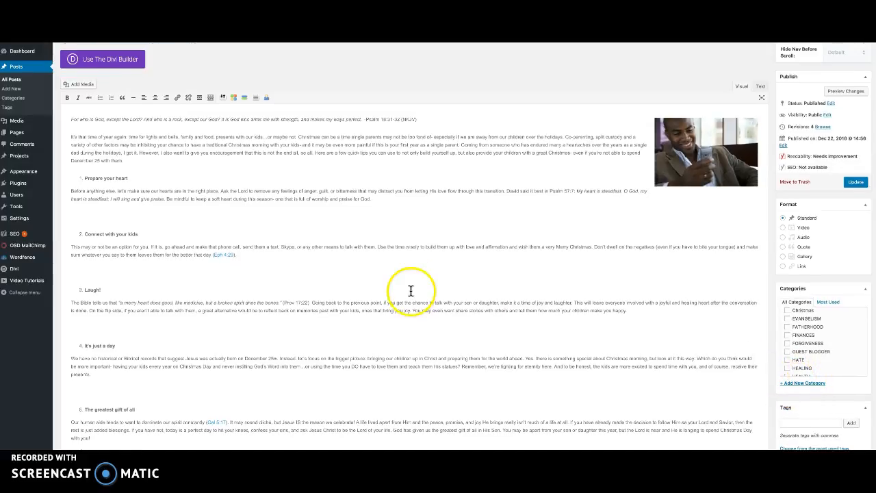
scroll(418, 291, "up", 1)
scroll(310, 253, "down", 2)
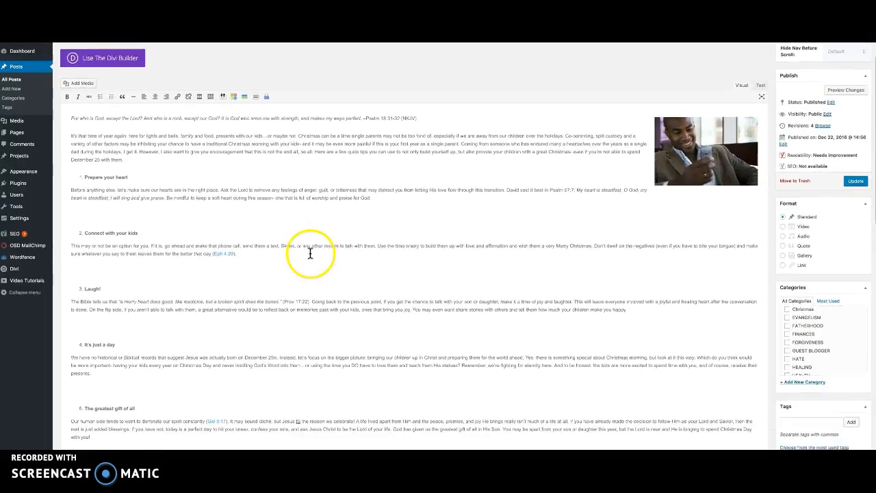
scroll(391, 239, "up", 4)
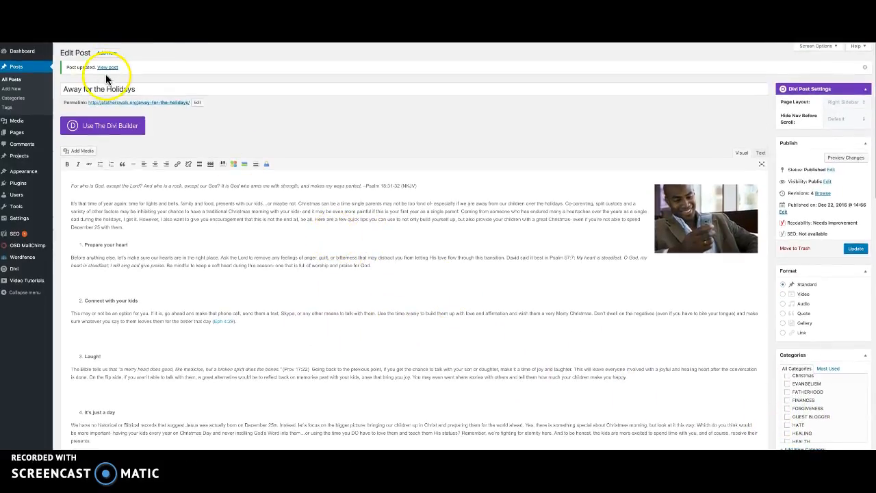
scroll(213, 274, "down", 2)
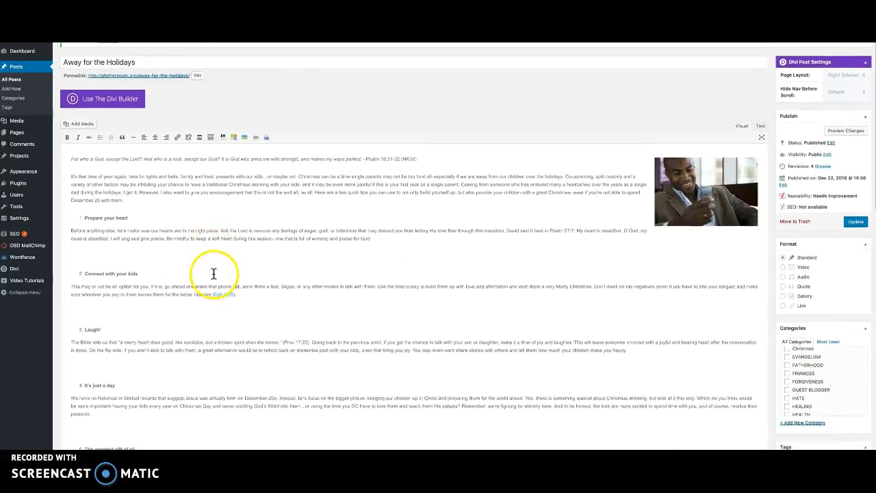
scroll(240, 333, "down", 1)
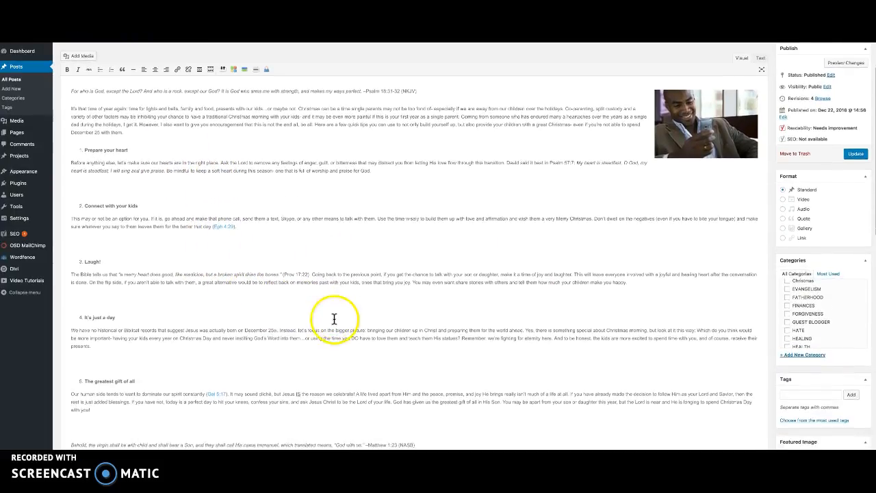
scroll(794, 294, "up", 5)
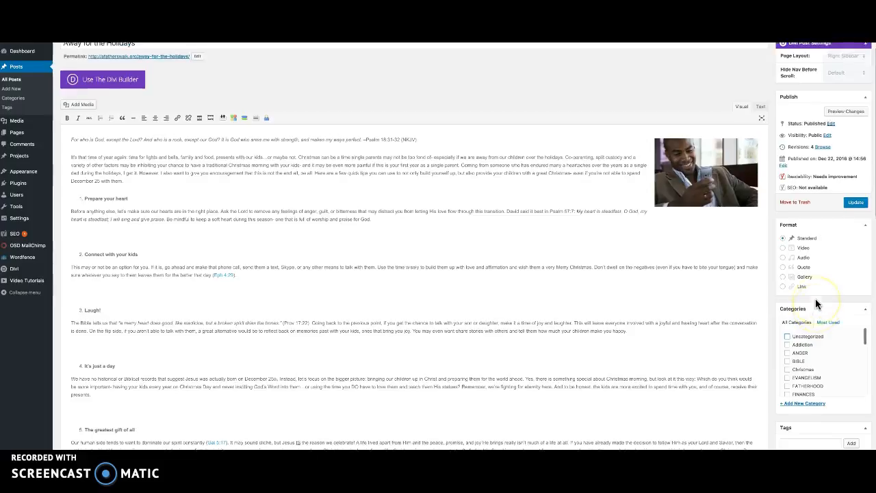
left_click(788, 402)
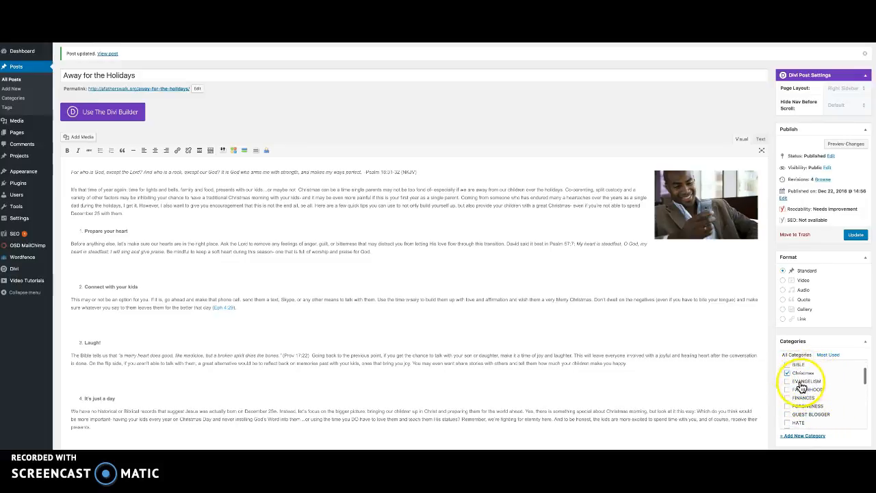
scroll(800, 387, "down", 1)
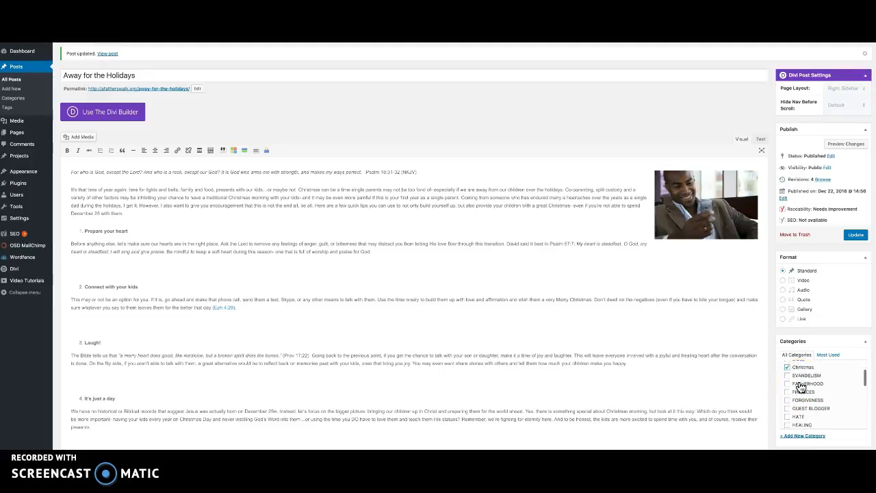
left_click(787, 386)
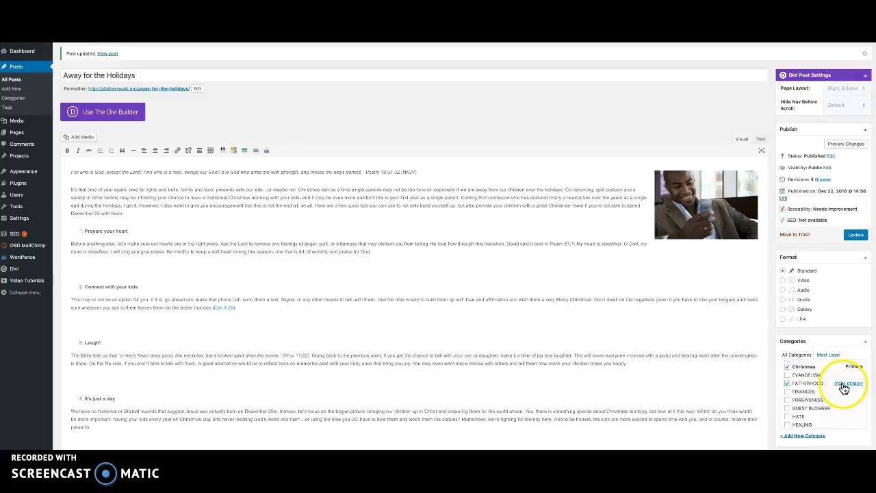
Add the HOLIDAYS category to the post
scroll(812, 380, "down", 2)
scroll(806, 394, "down", 2)
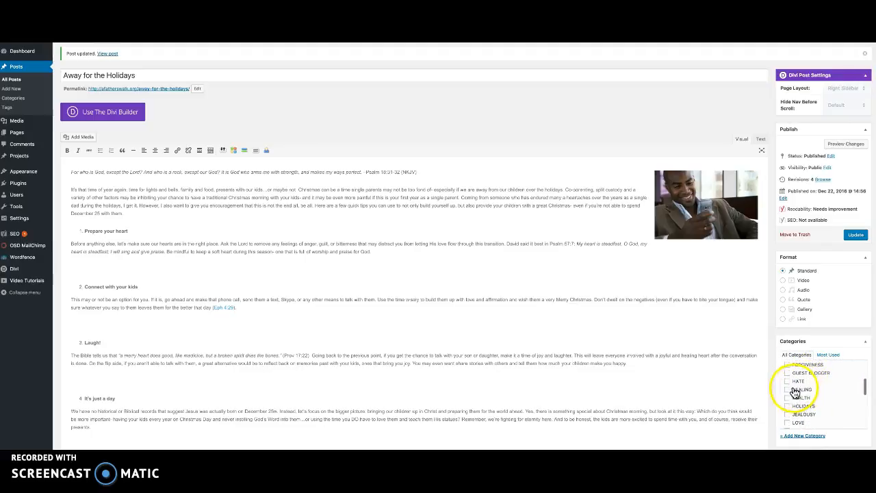
scroll(800, 384, "down", 3)
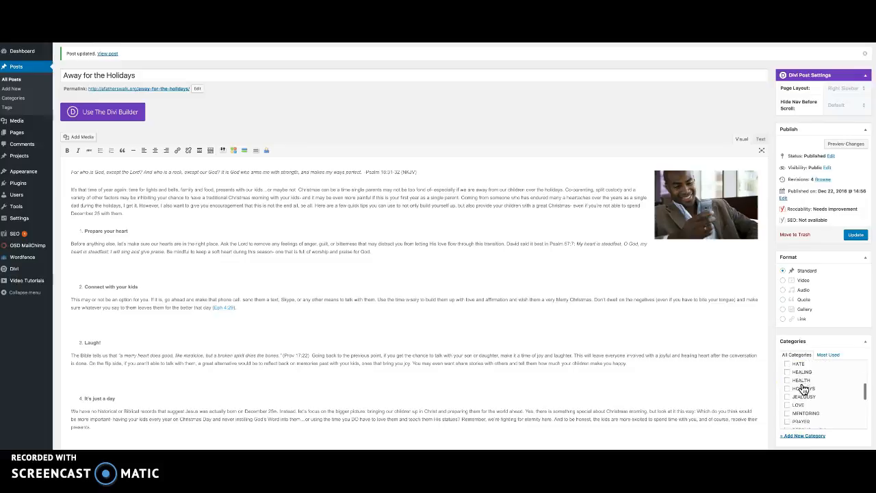
scroll(793, 387, "down", 3)
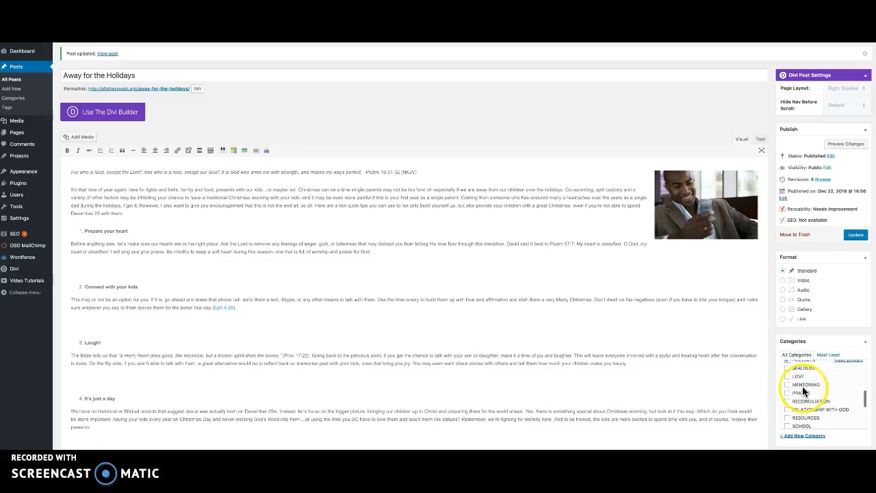
Add the SINGLE FATHERS and Single Parents categories to the post
scroll(805, 392, "down", 2)
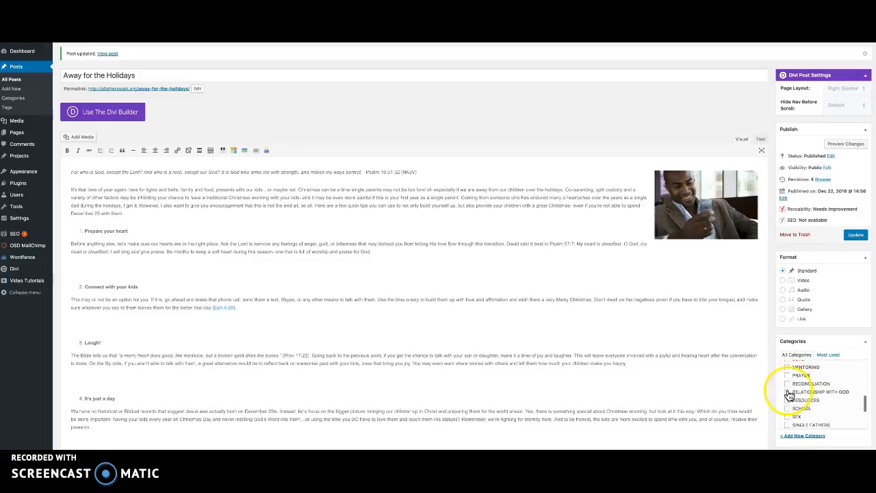
scroll(792, 394, "down", 2)
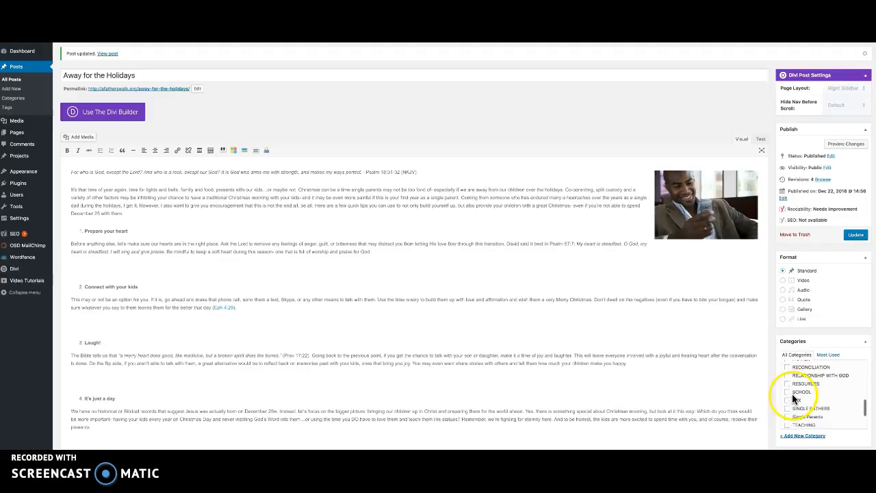
left_click(788, 407)
scroll(789, 404, "down", 3)
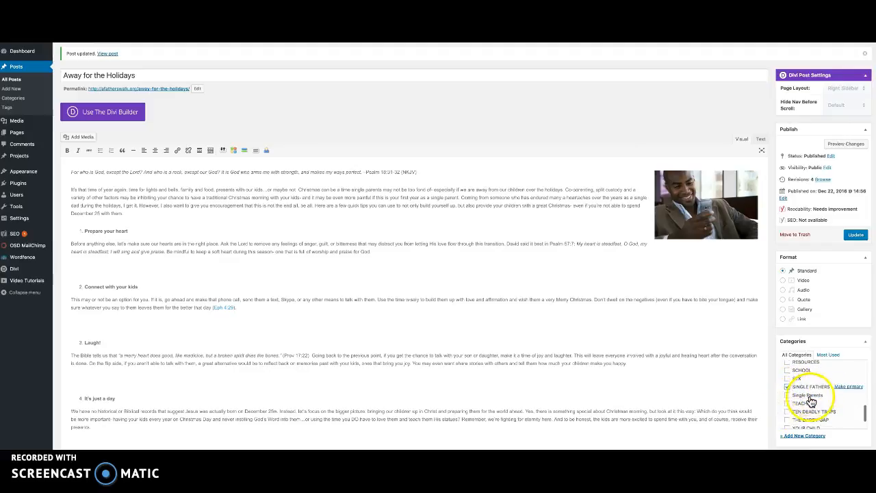
left_click(789, 396)
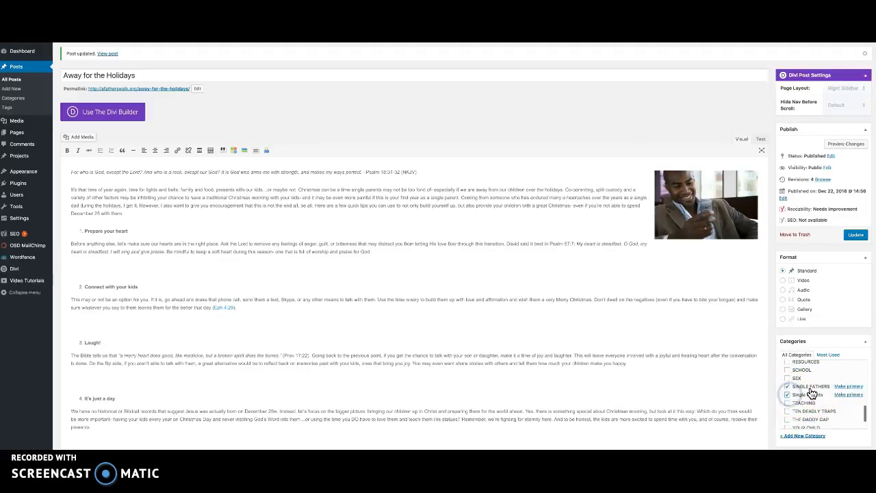
Add the YOUR CHILD category and update the published post
scroll(812, 393, "down", 2)
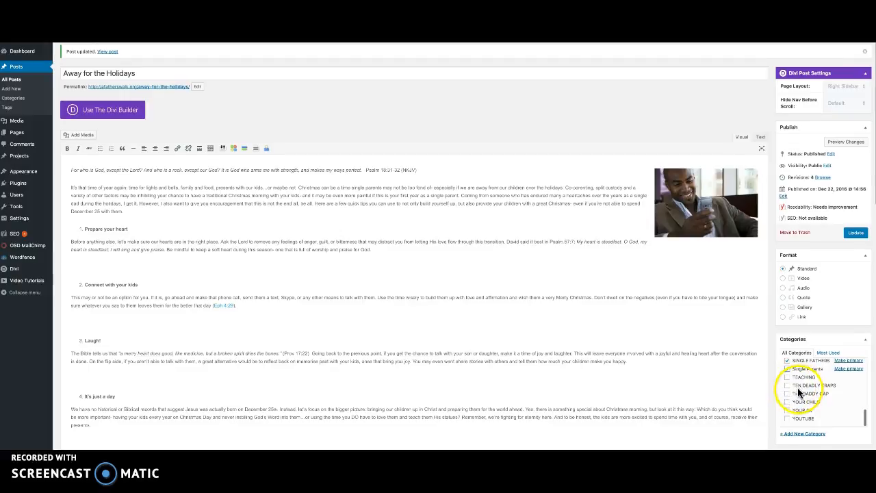
scroll(798, 392, "down", 1)
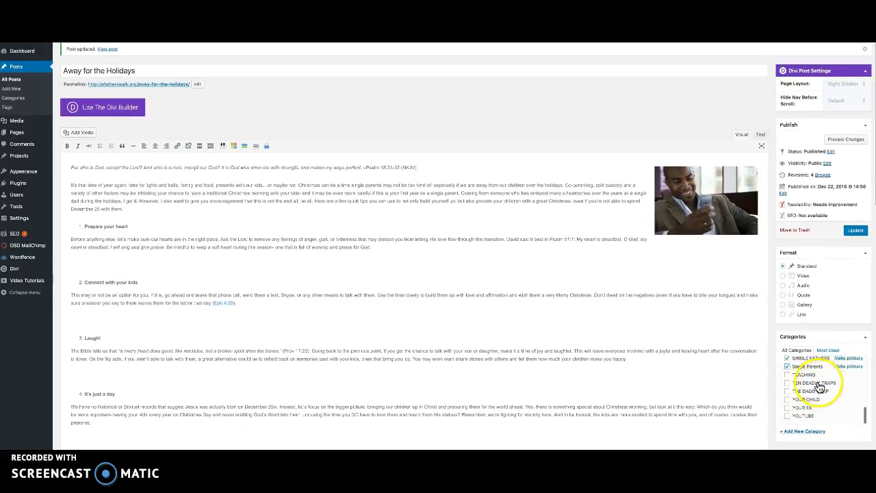
left_click(788, 401)
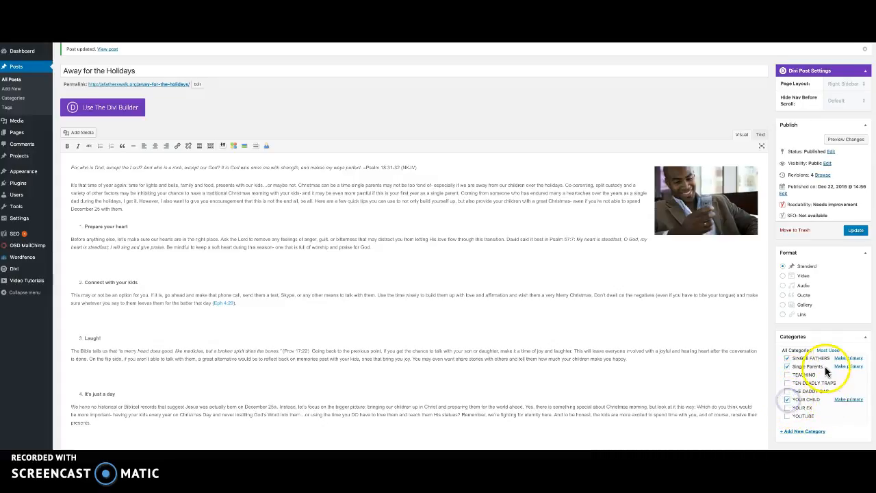
scroll(824, 366, "down", 3)
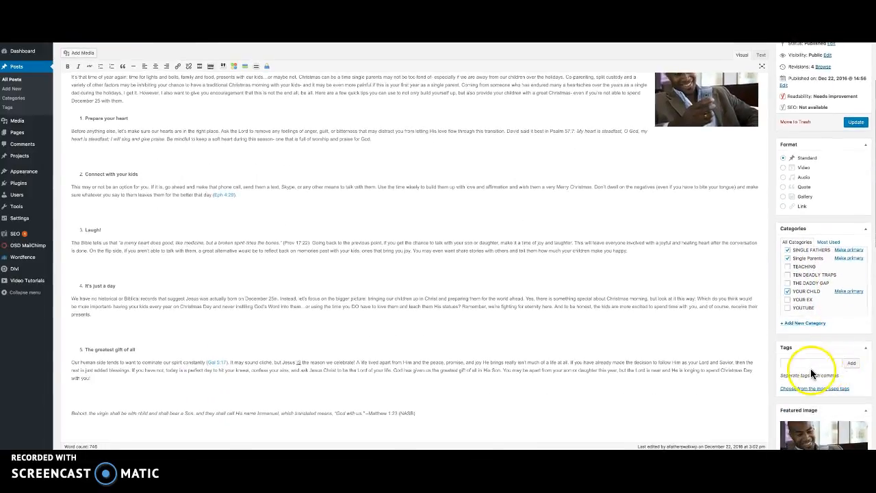
scroll(846, 195, "up", 2)
left_click(856, 183)
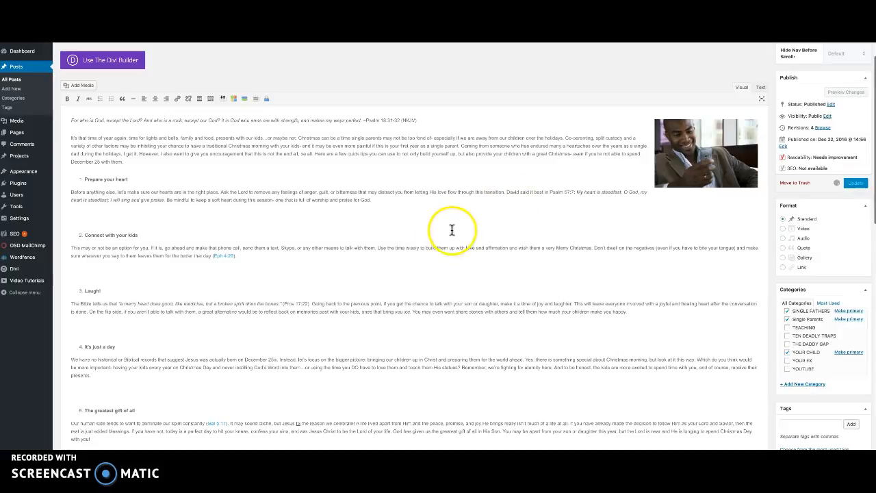